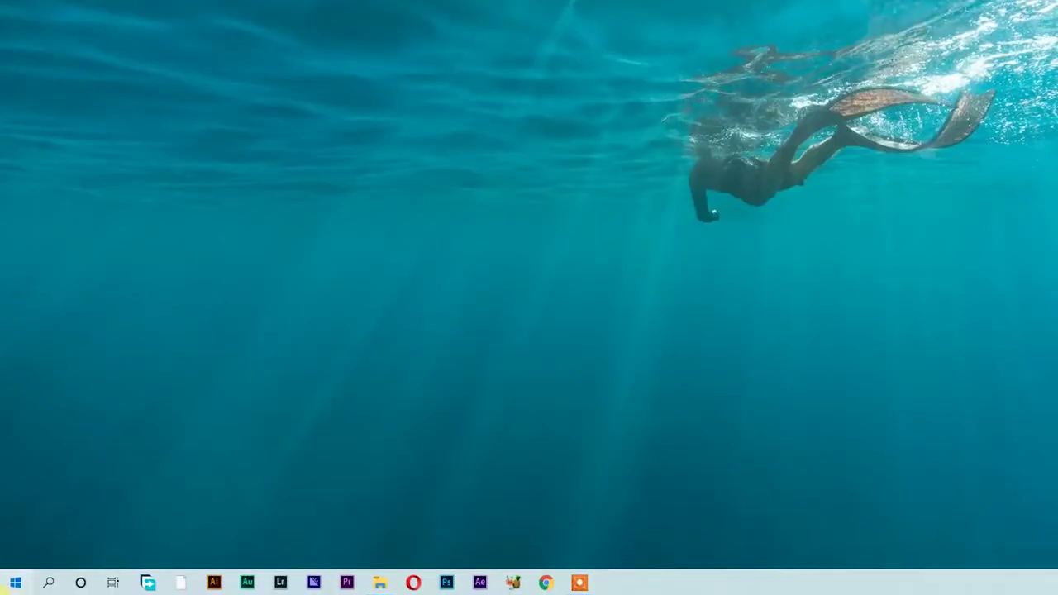
- Launch Command Prompt by running cmd from the Run dialog
left_click(15, 583)
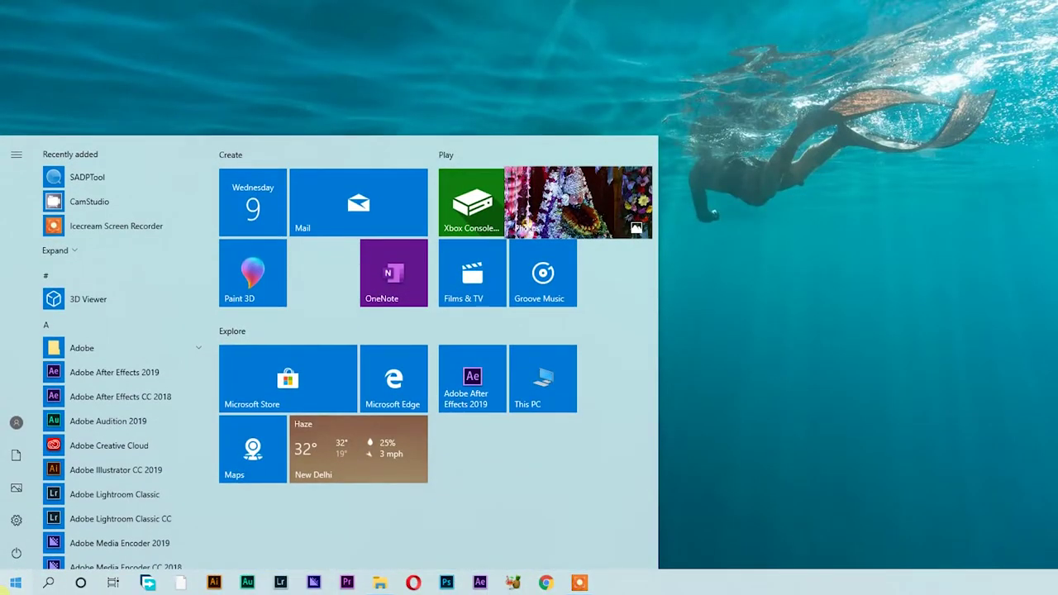
type("run")
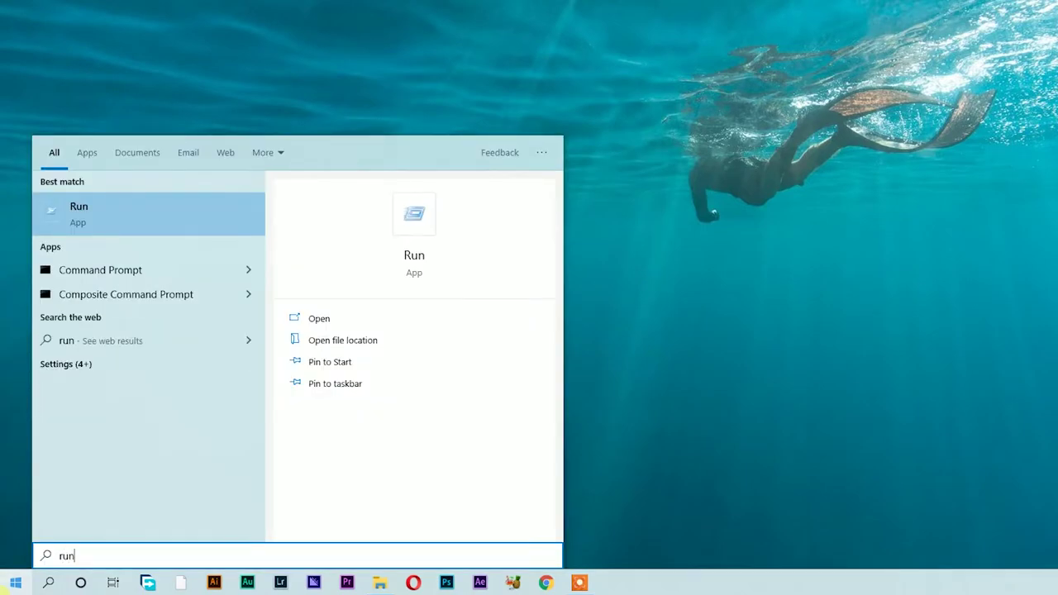
key("Return")
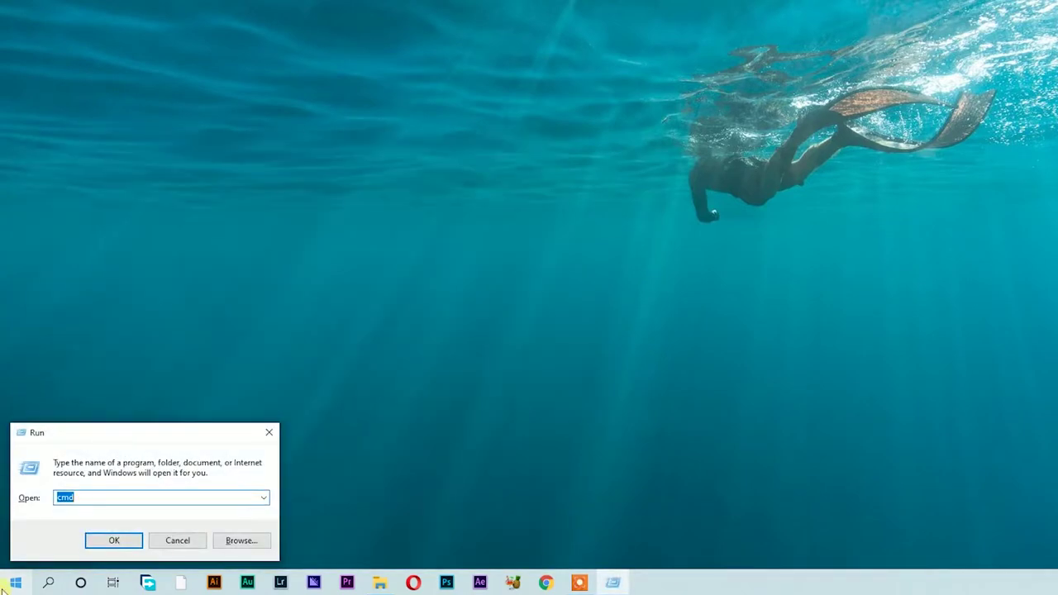
type("cmd")
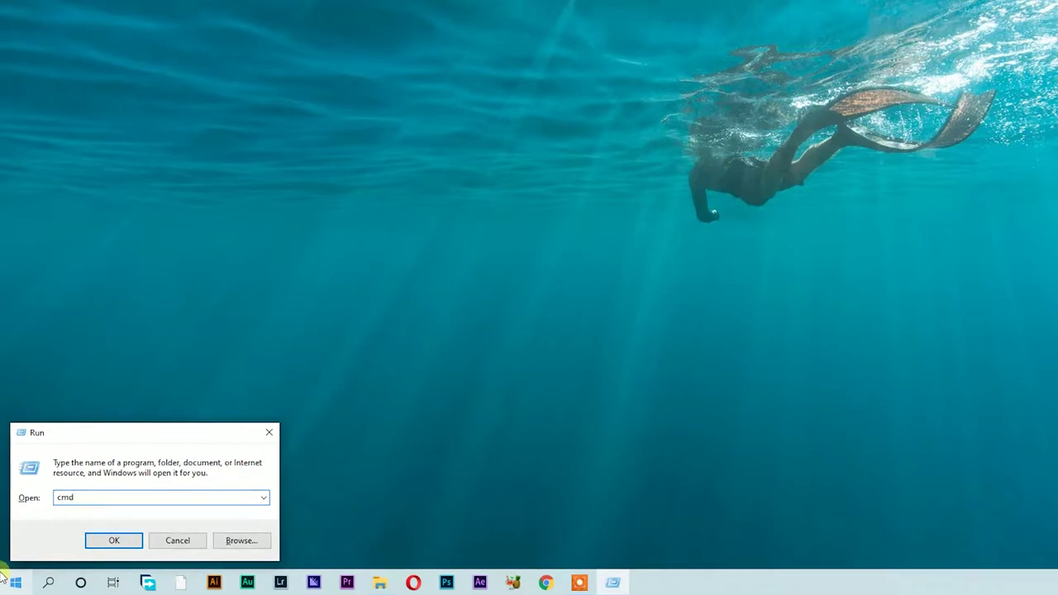
key("Return")
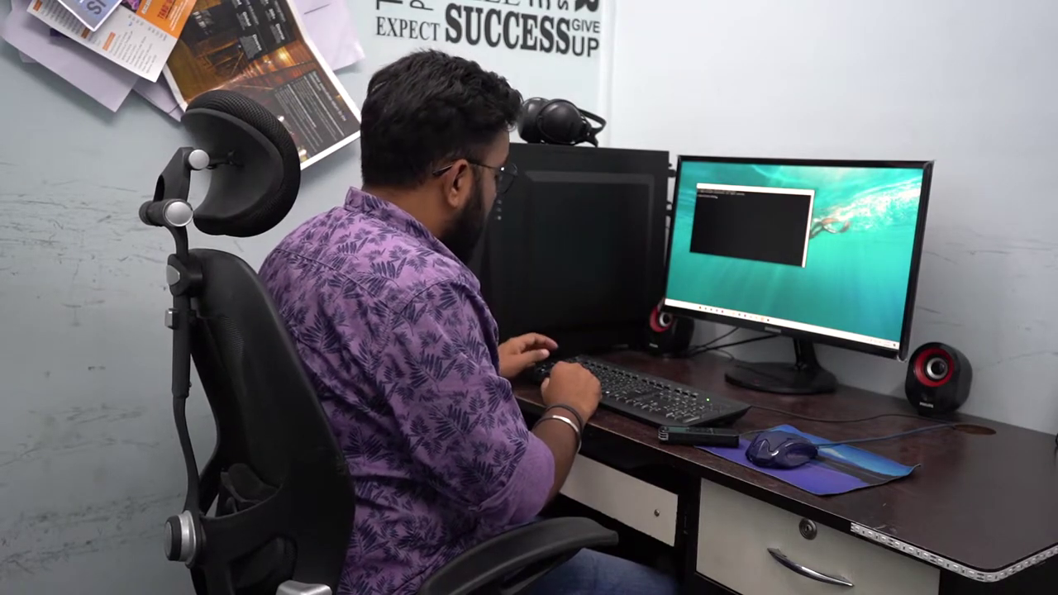
- Run ipconfig to read IPv4 192.168.2.8 and gateway 192.168.2.1, then close Command Prompt
type("ipcon")
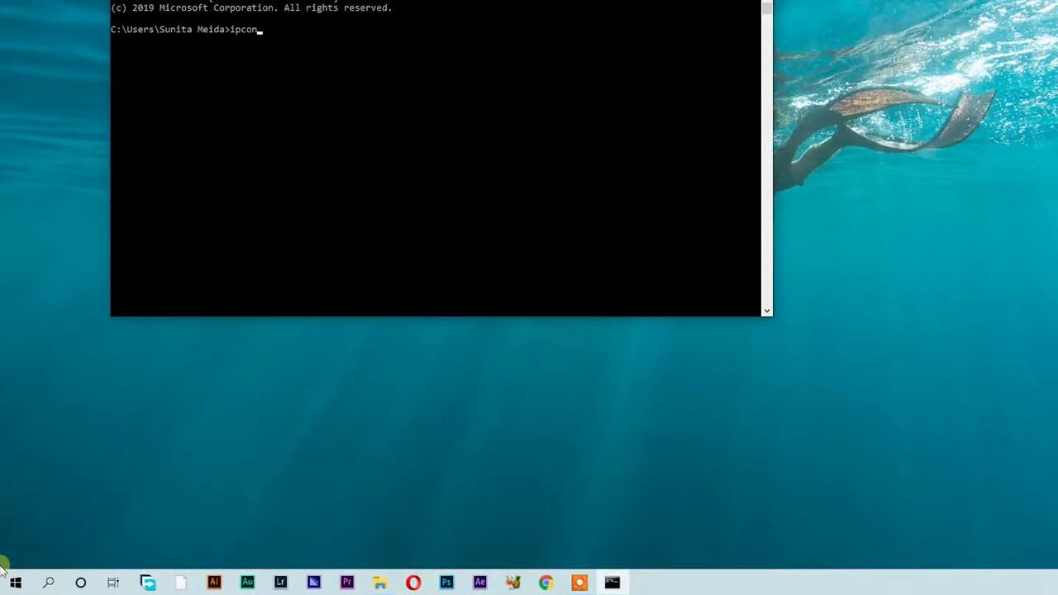
type("fig")
key("Return")
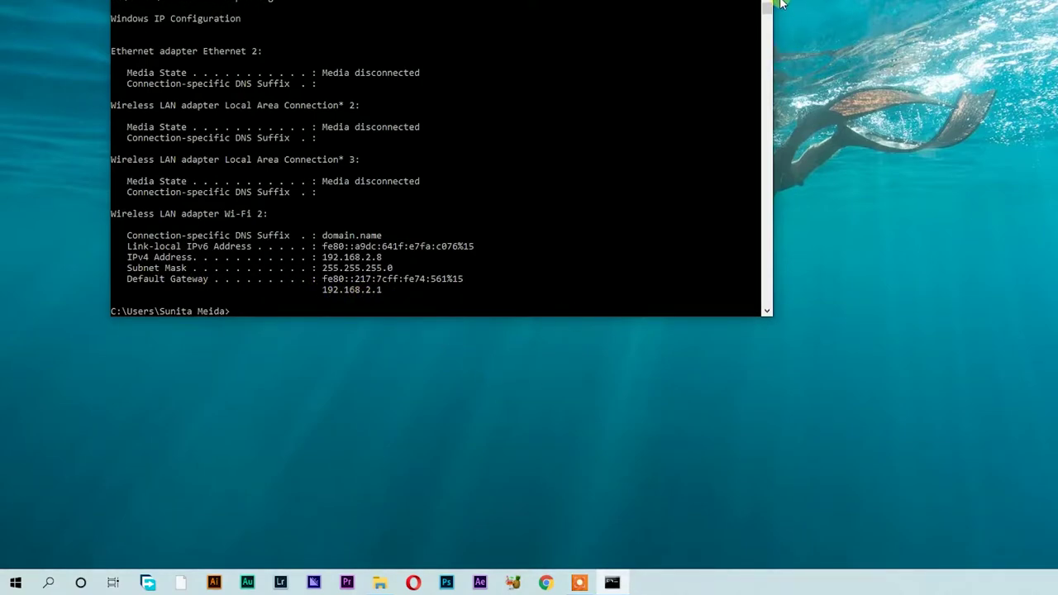
key("alt+F4")
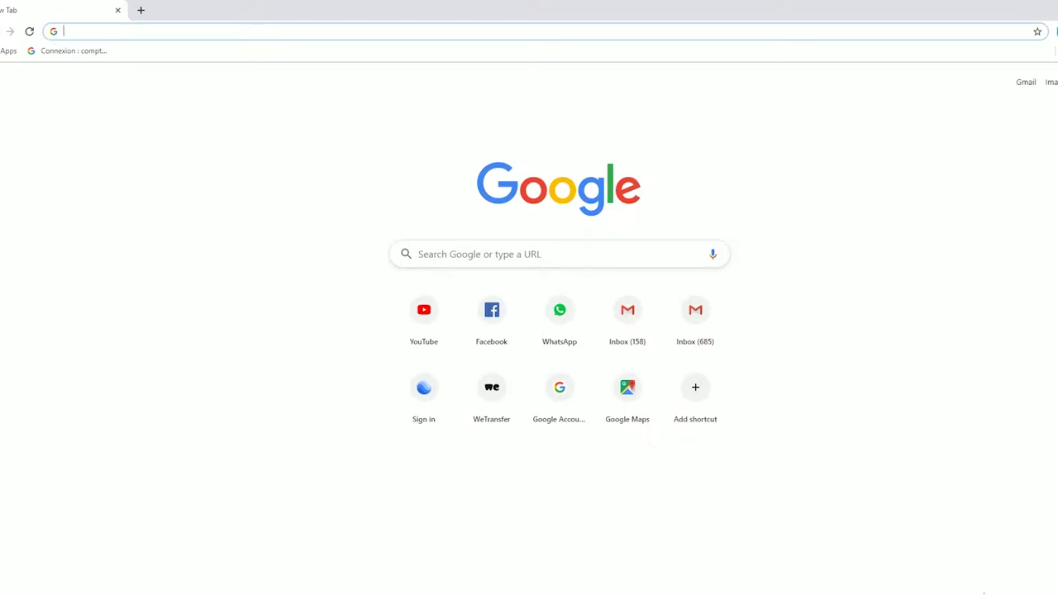
- Search Google for 'sadp tool' using the corrected suggestion
type("sadp")
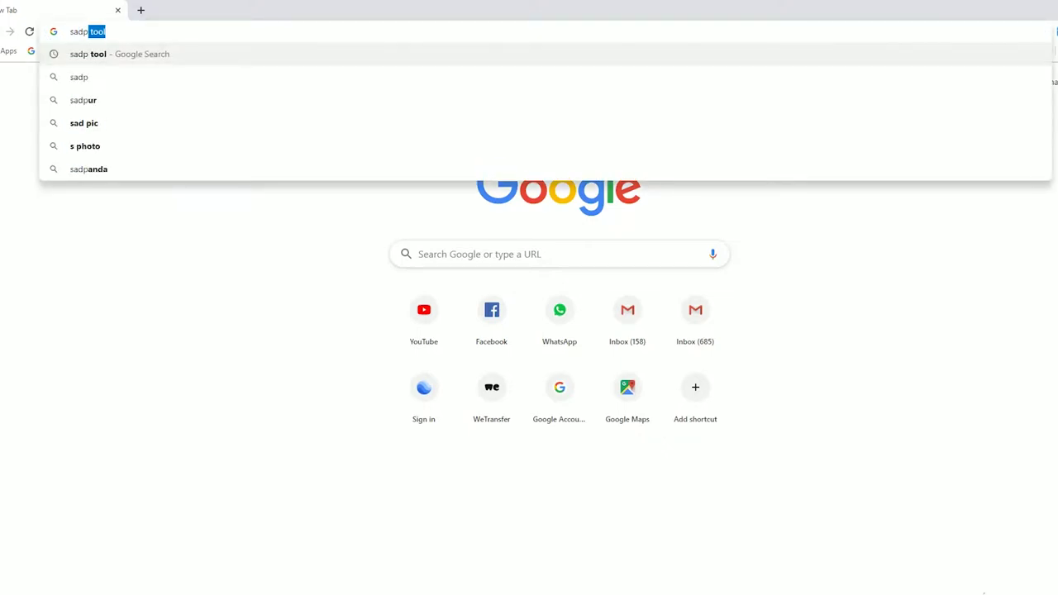
type("toll")
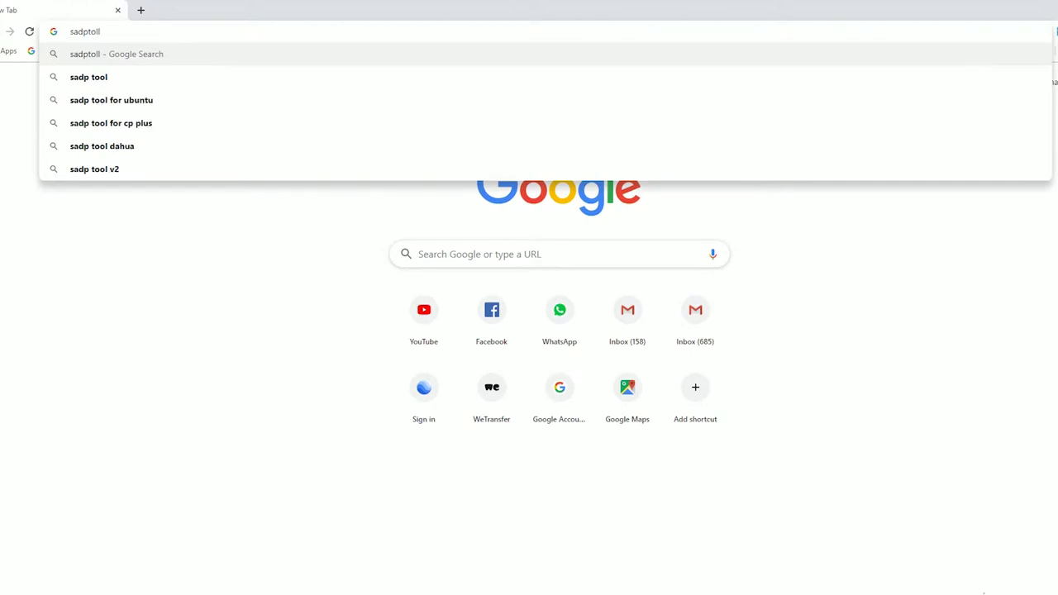
key("Down")
key("Return")
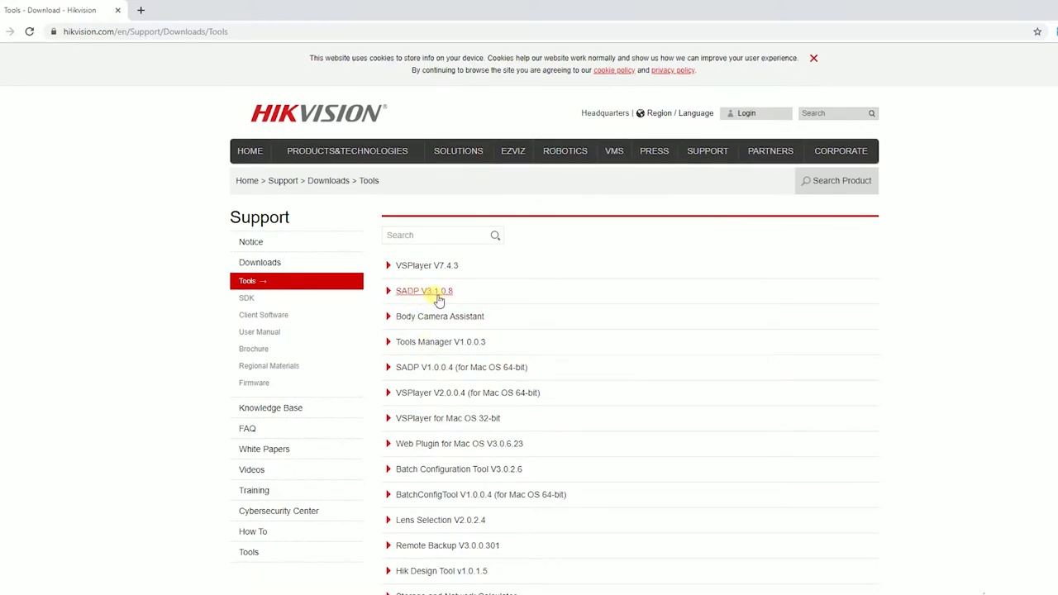
- Download SADP V3.1.0.8 after agreeing to the terms, and run its installer with UAC approval
left_click(438, 294)
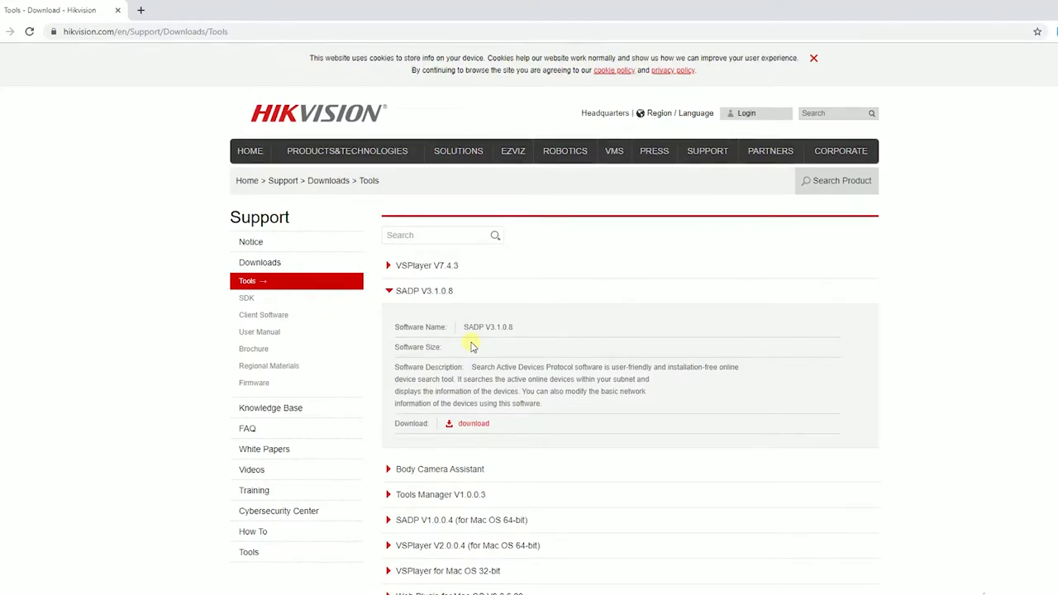
left_click(474, 424)
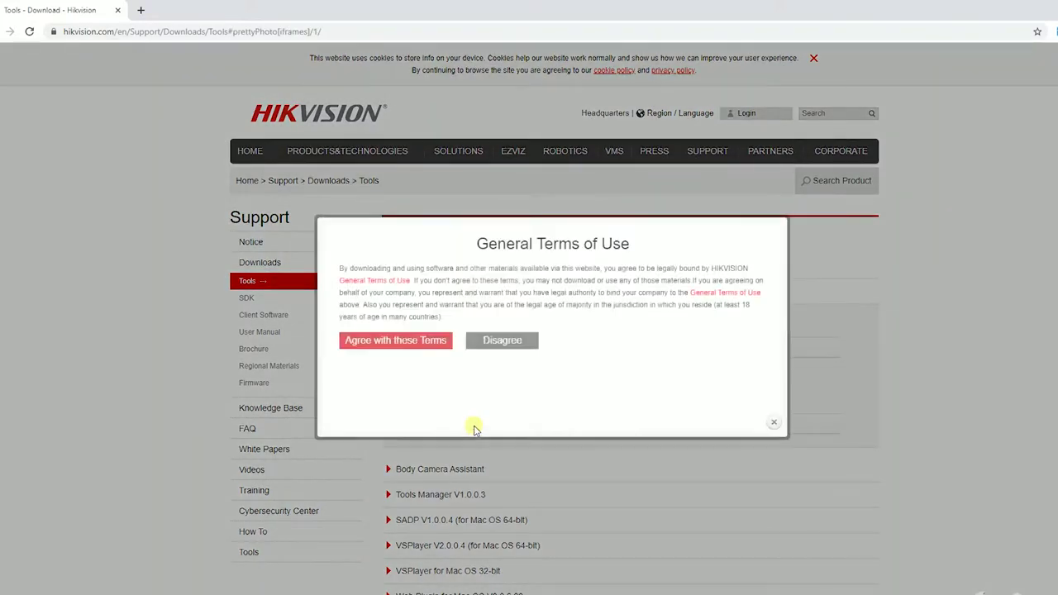
left_click(424, 344)
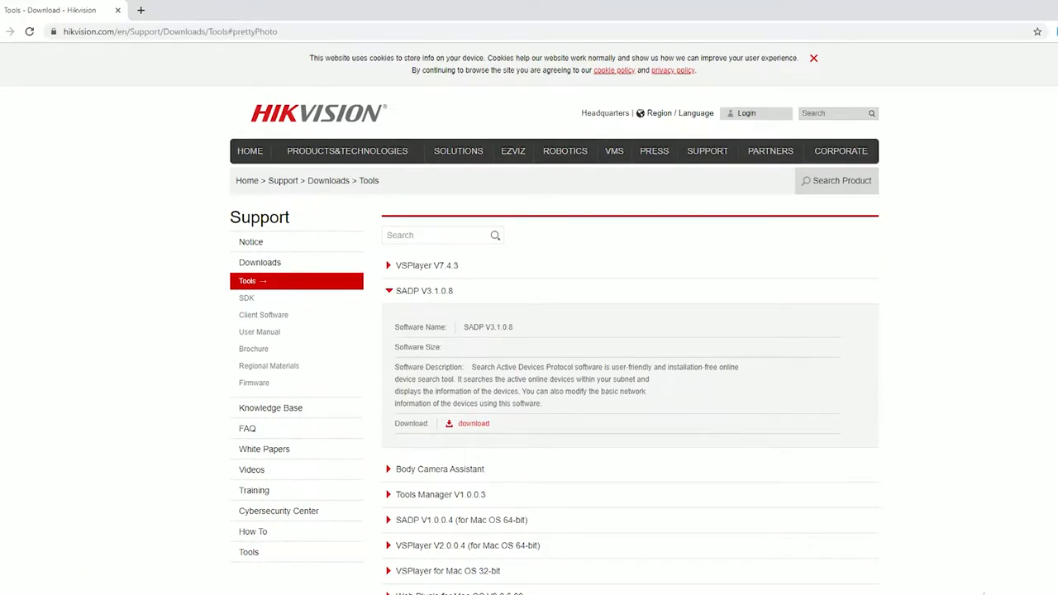
left_click(536, 407)
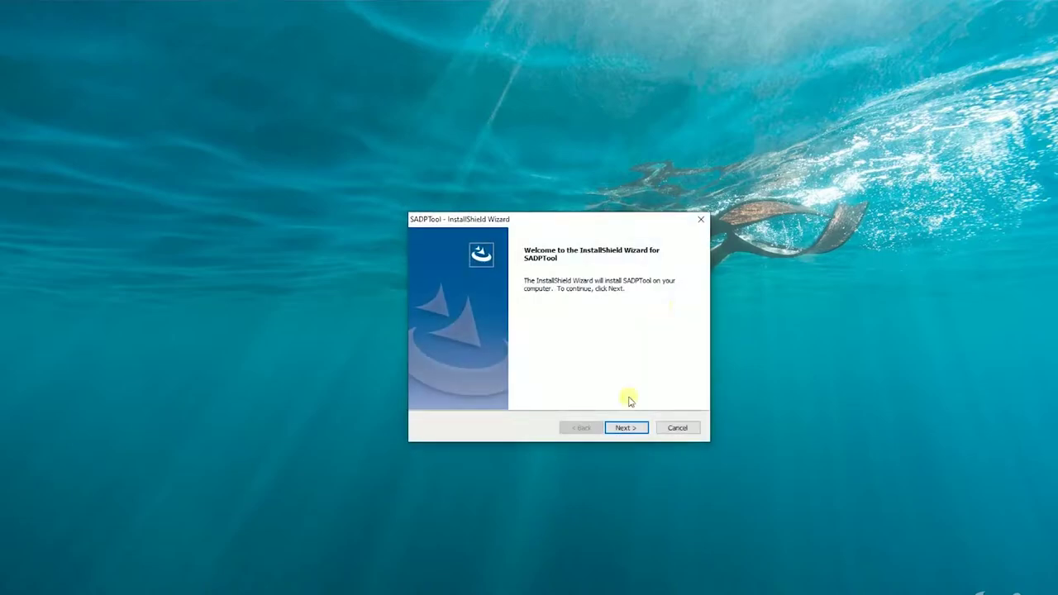
- Install SADPTool to C:\Program Files (x86)\SADPTool with default options and launch it
left_click(626, 428)
left_click(625, 427)
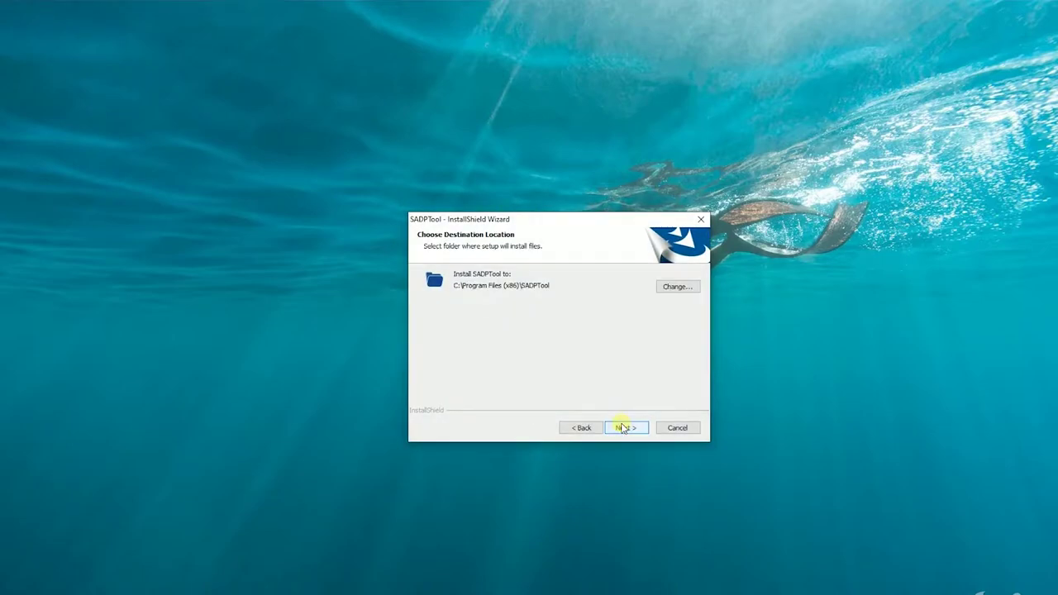
left_click(626, 428)
left_click(624, 427)
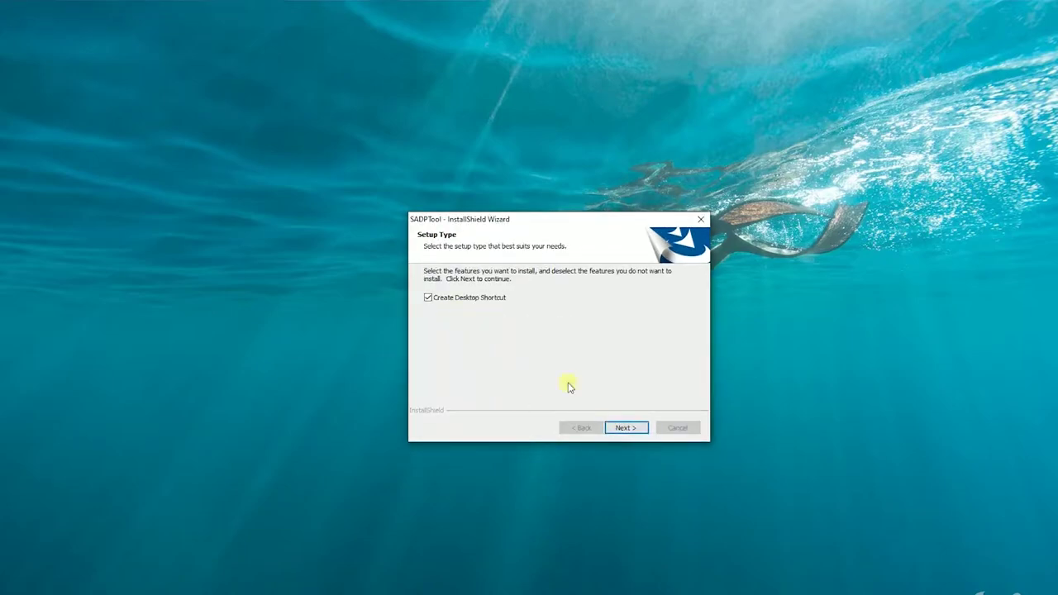
left_click(627, 428)
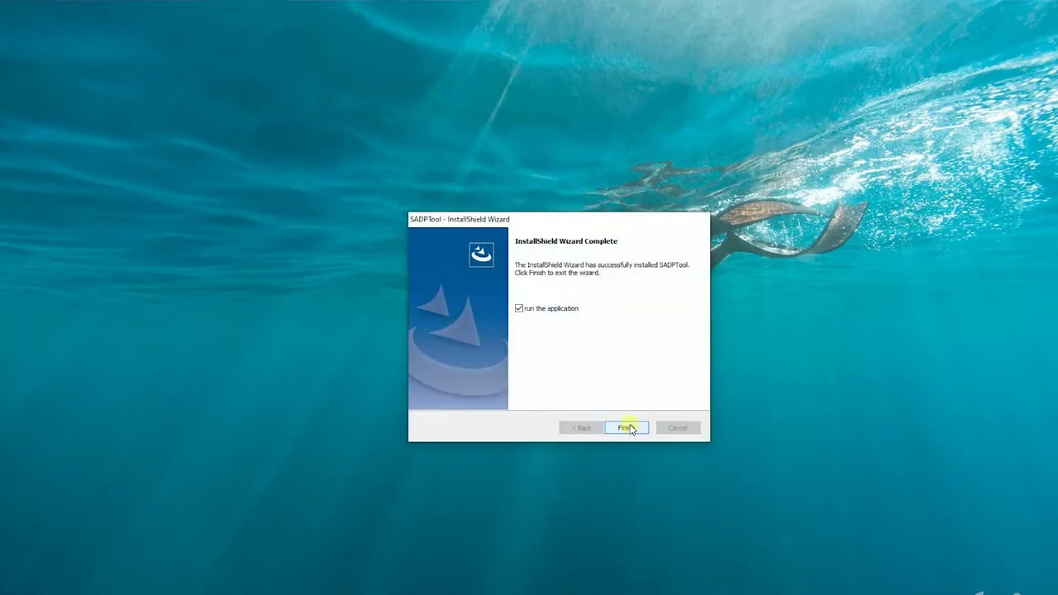
left_click(627, 427)
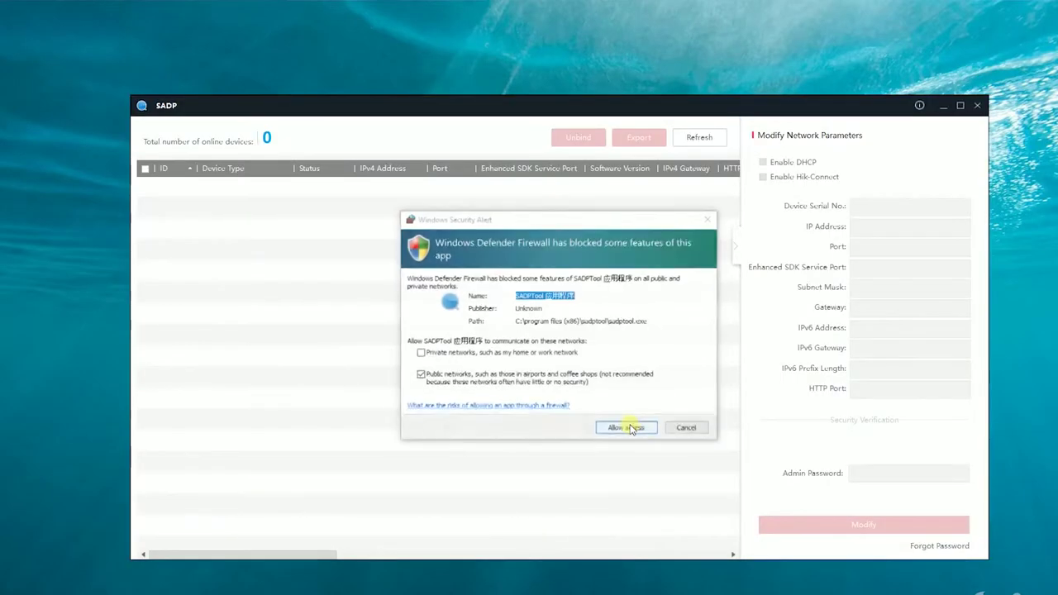
- Allow SADP through Windows Firewall on private and public networks, then maximize its window
left_click(421, 353)
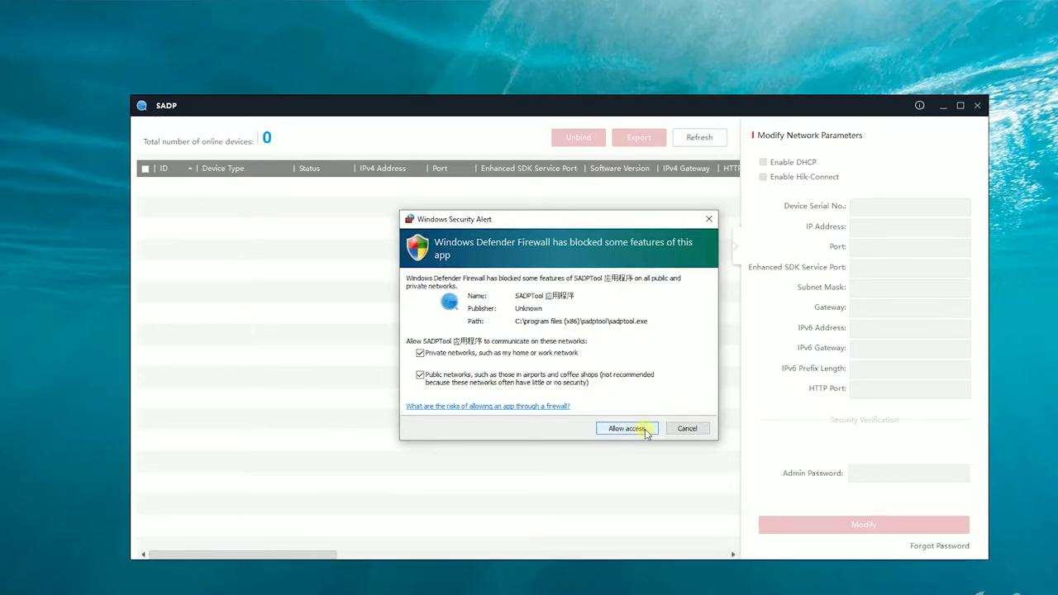
left_click(626, 428)
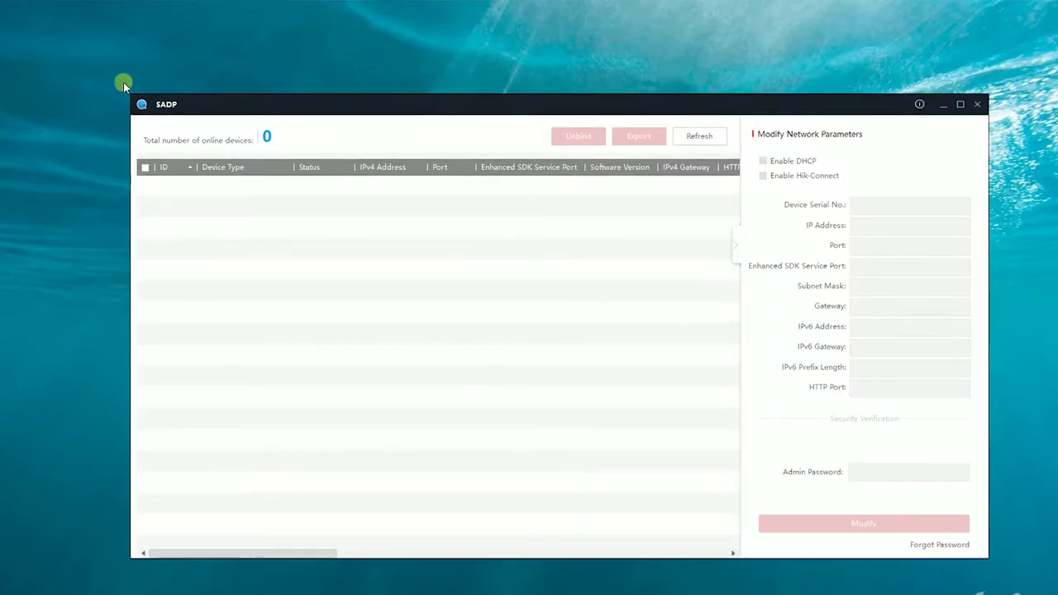
left_click(961, 105)
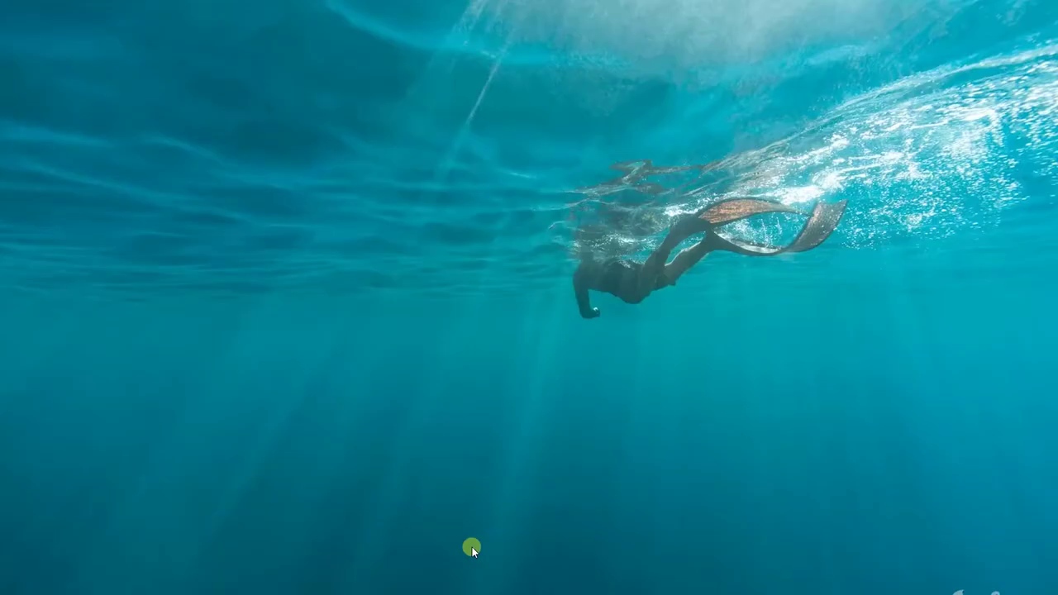
- Relaunch SADPTool from a 'sadp' Windows search and approve the UAC prompt
key("super")
type("sadp")
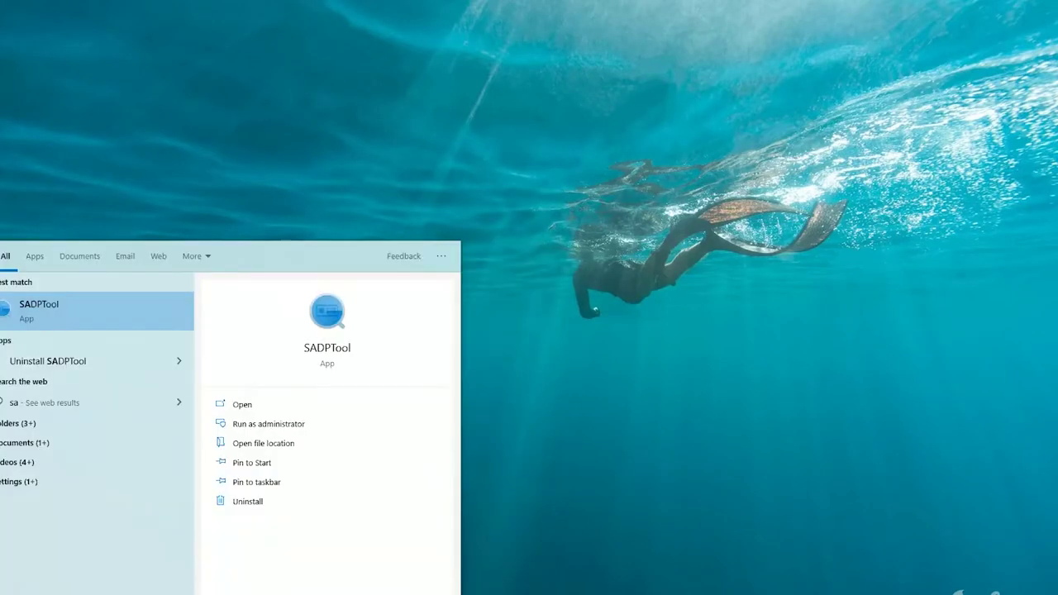
left_click(65, 315)
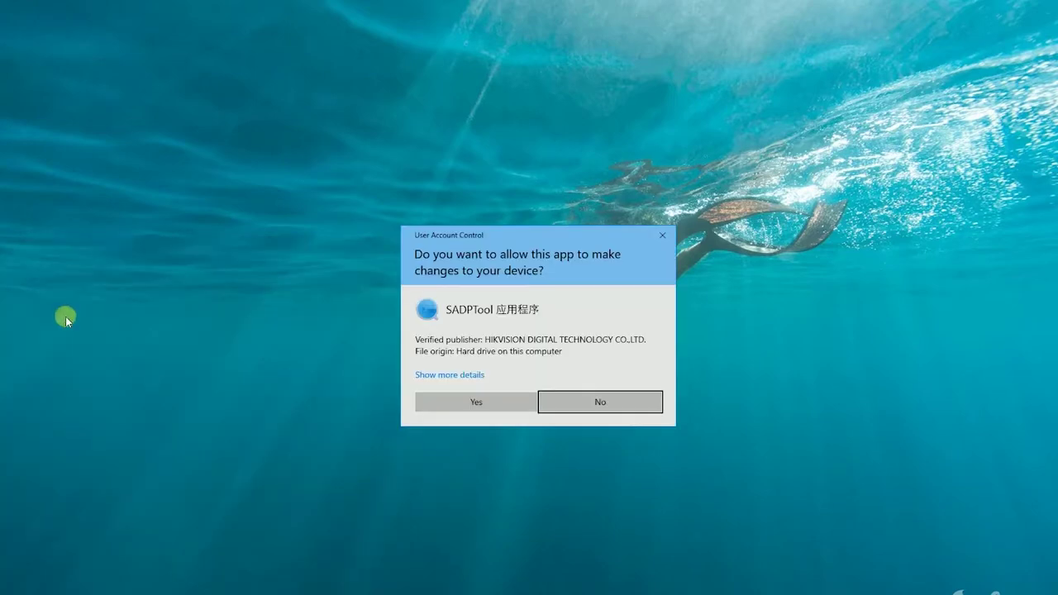
left_click(477, 401)
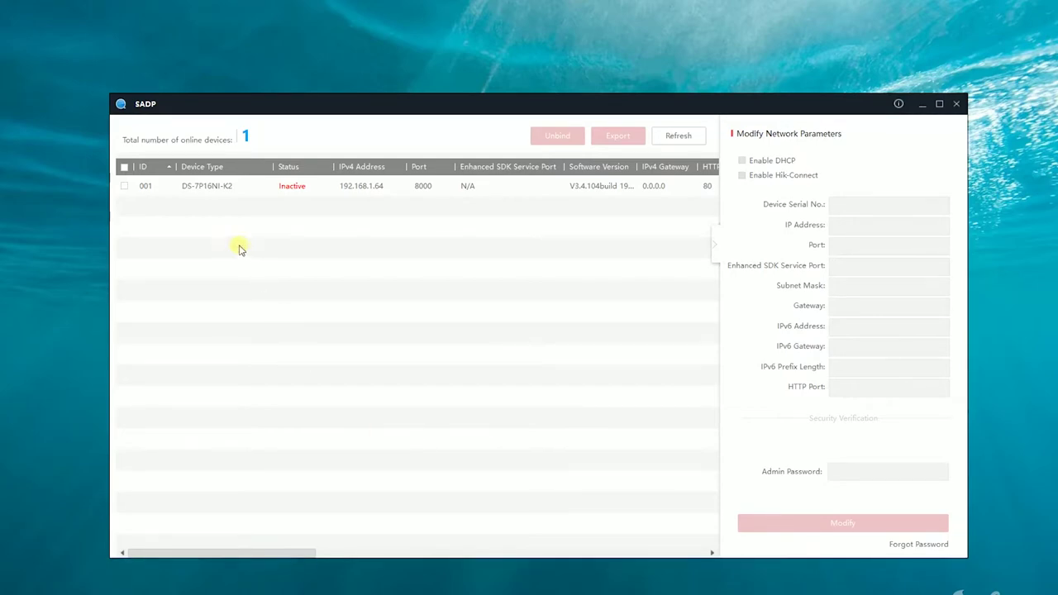
- Select the inactive DS-7P16NI-K2 recorder in row 001 to show its activation pane
left_click(190, 189)
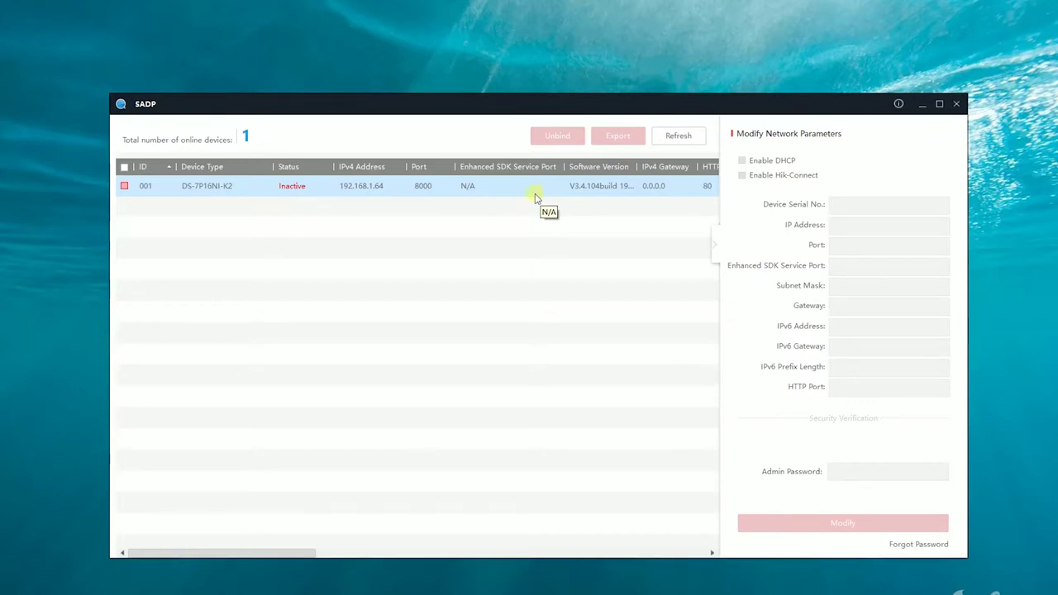
left_click(125, 186)
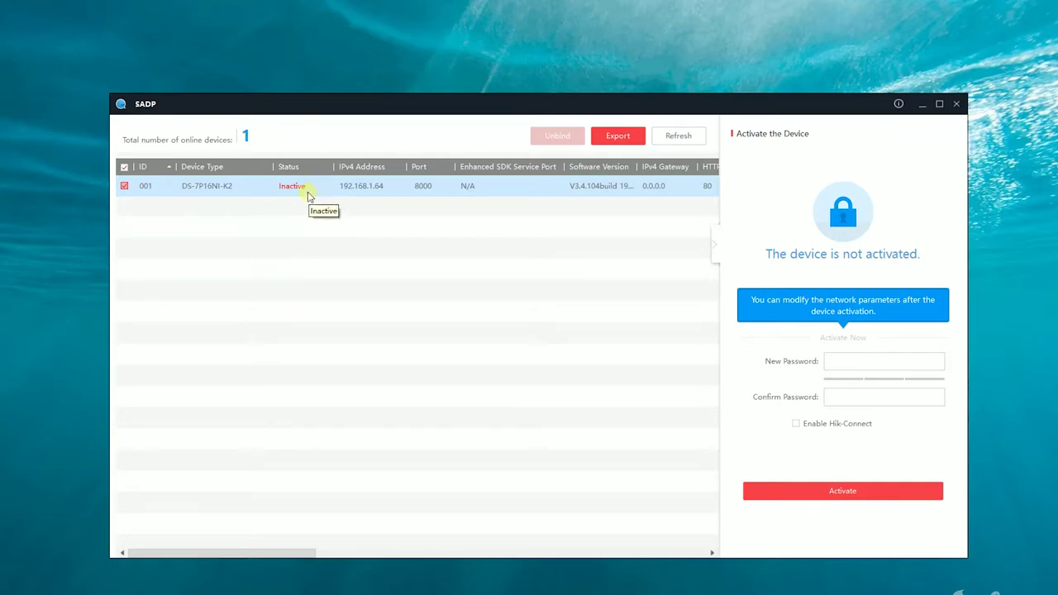
- Enter and confirm a strong new admin password, then enable Hik-Connect
left_click(871, 356)
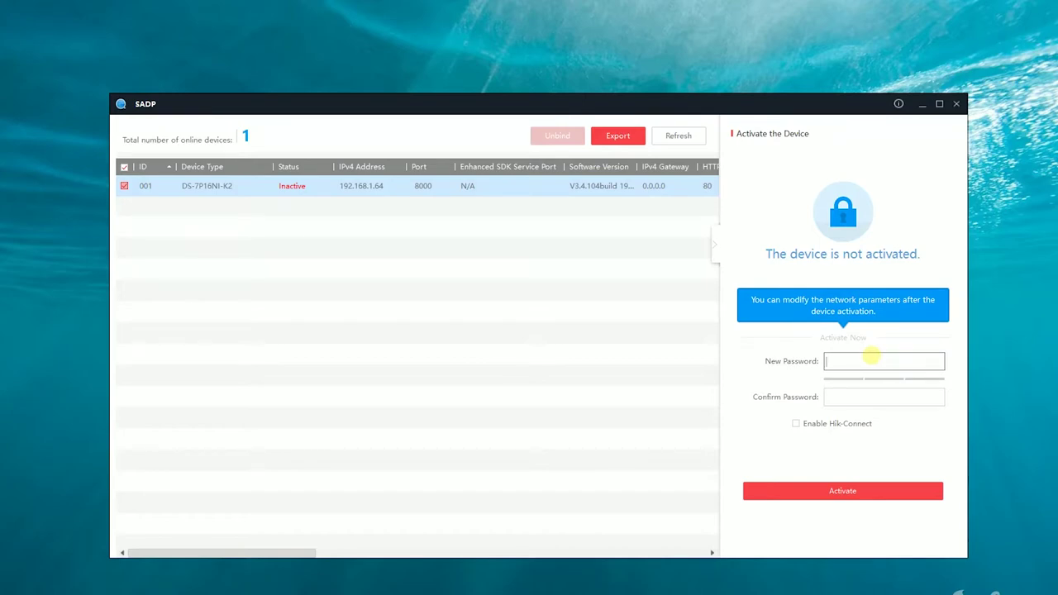
type("••••••••••")
key("Tab")
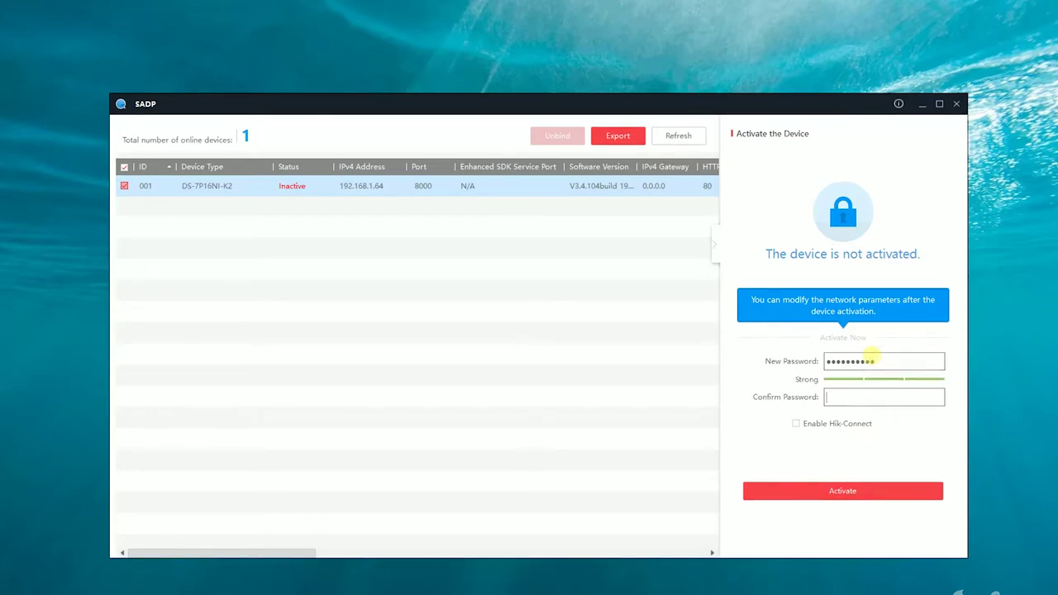
type("•••••")
left_click(838, 424)
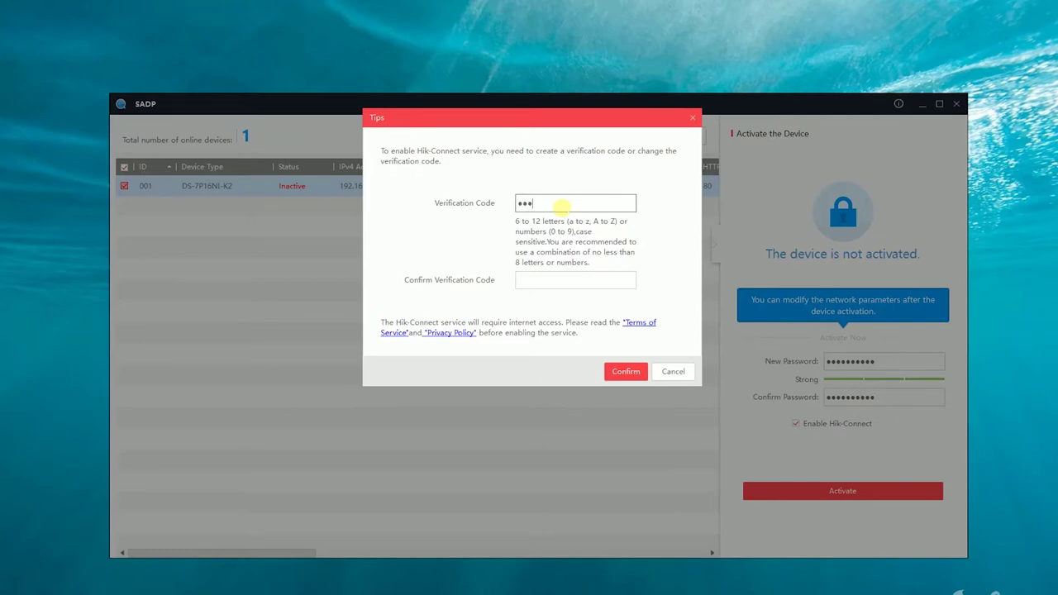
- Enter and confirm the Hik-Connect verification code, then activate the recorder
type("••••")
left_click(524, 281)
type("••••")
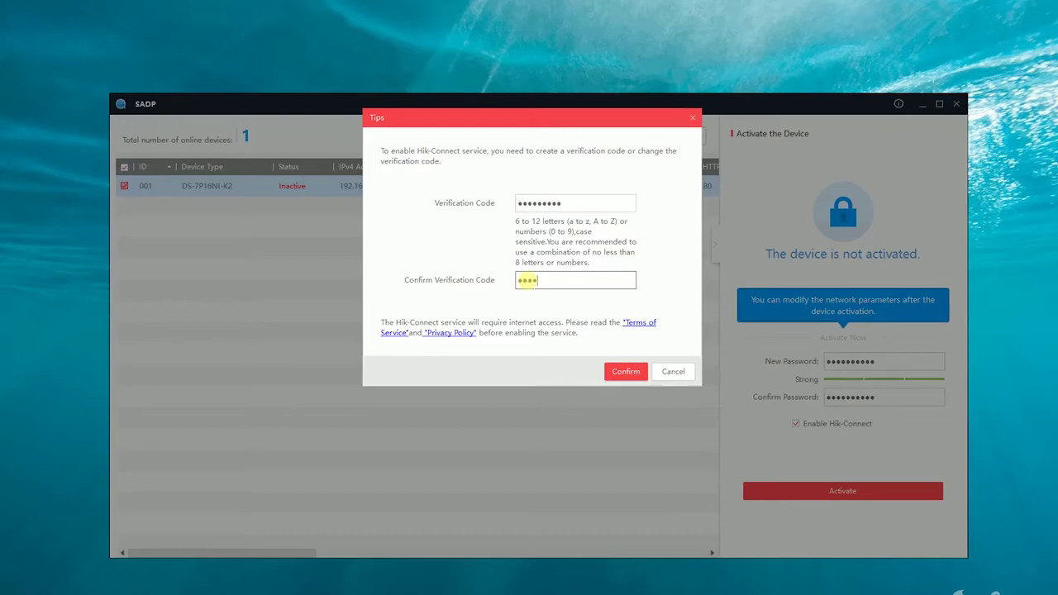
type("•••••")
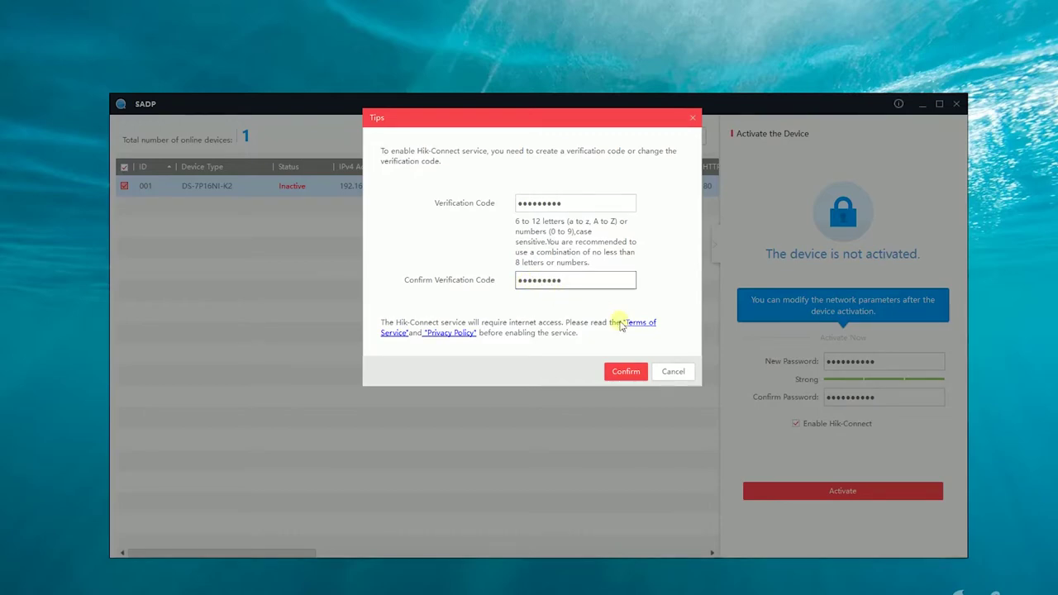
left_click(626, 371)
left_click(850, 488)
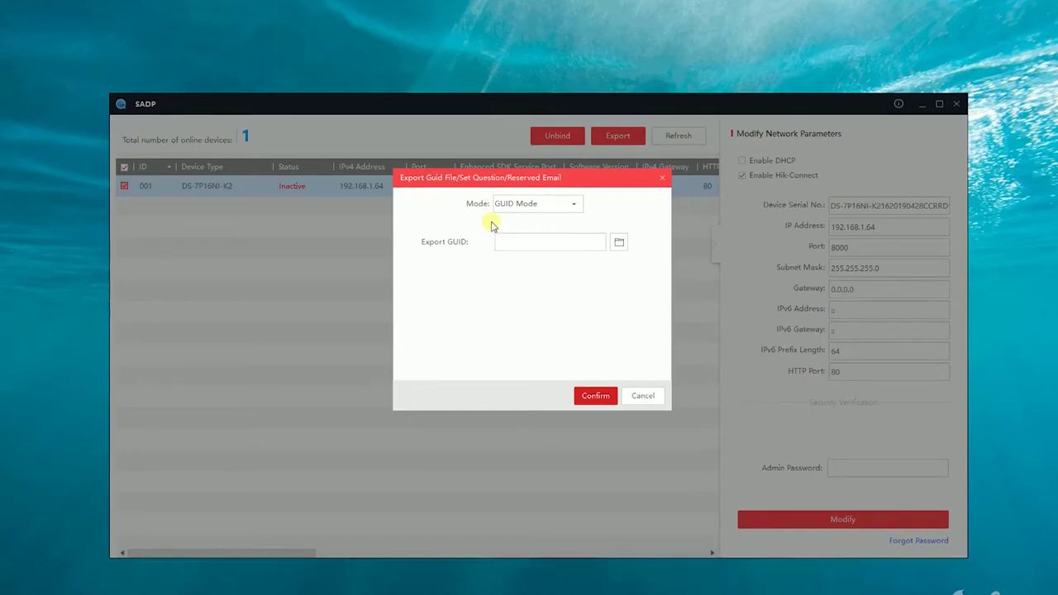
left_click(547, 205)
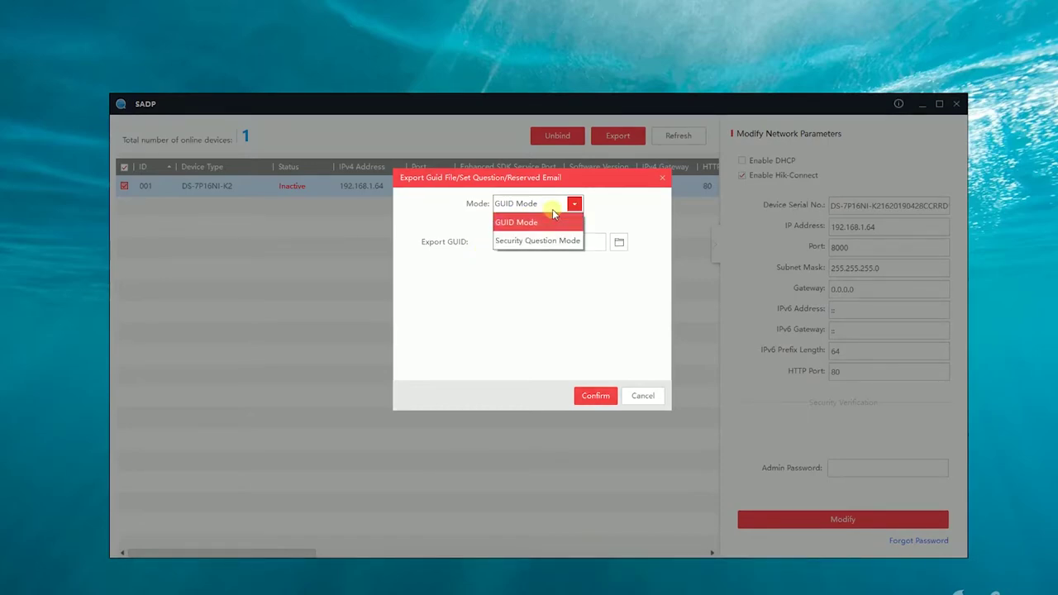
left_click(552, 241)
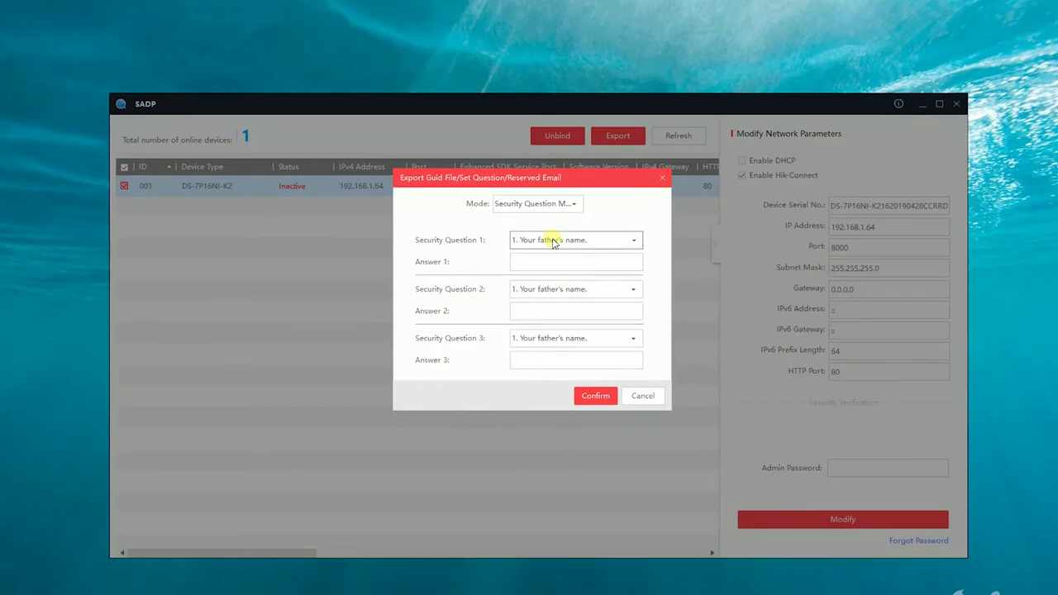
left_click(548, 207)
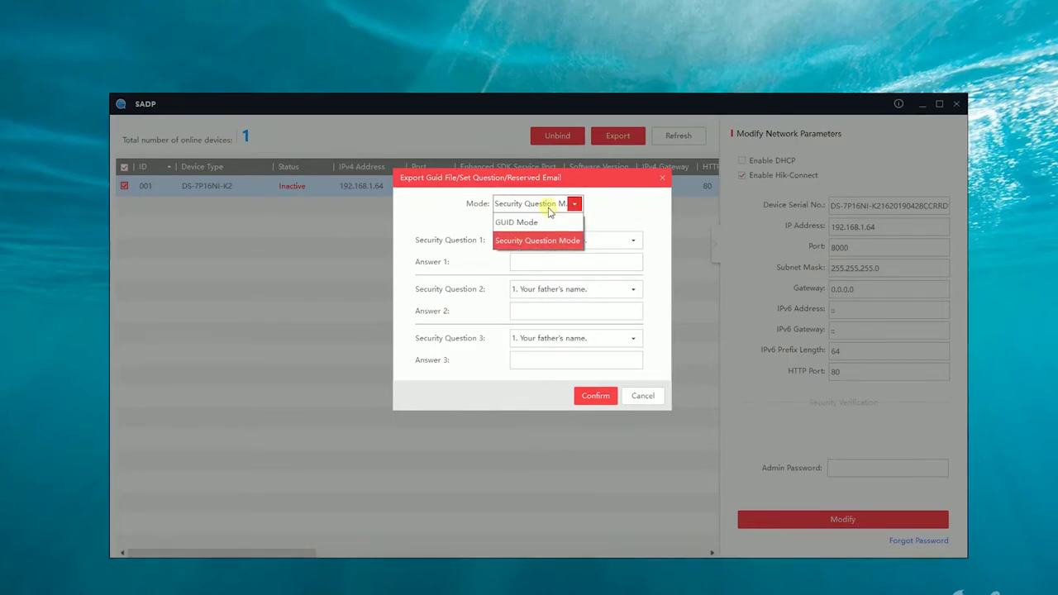
left_click(544, 223)
left_click(550, 207)
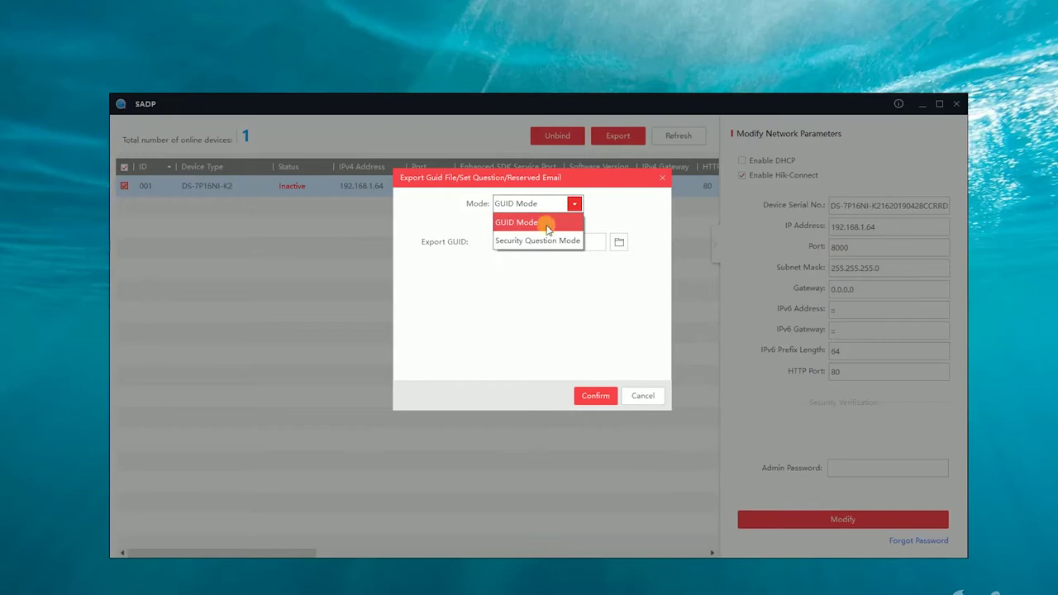
left_click(545, 240)
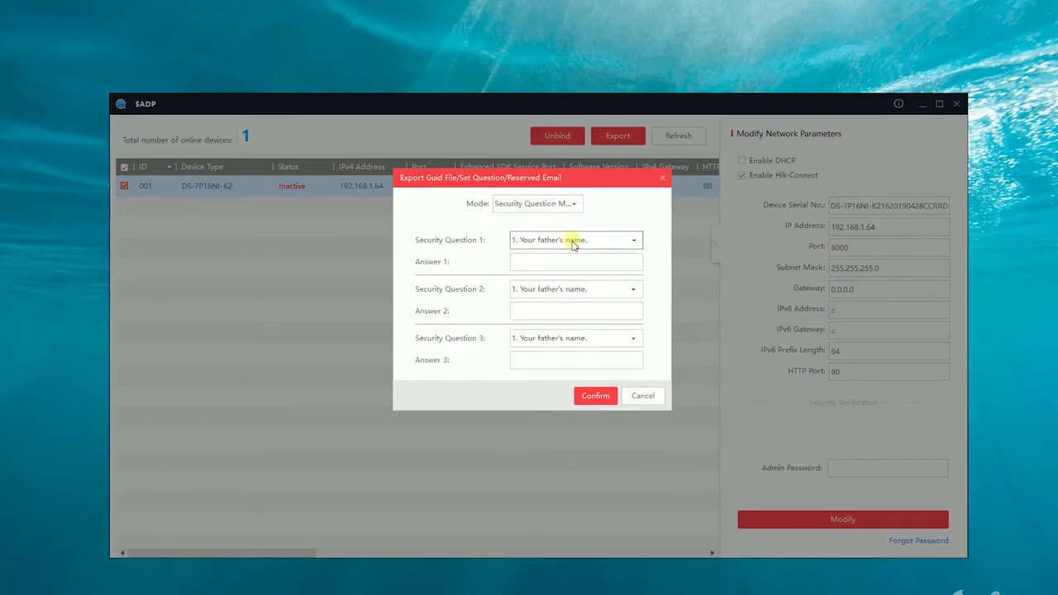
left_click(576, 245)
left_click(575, 242)
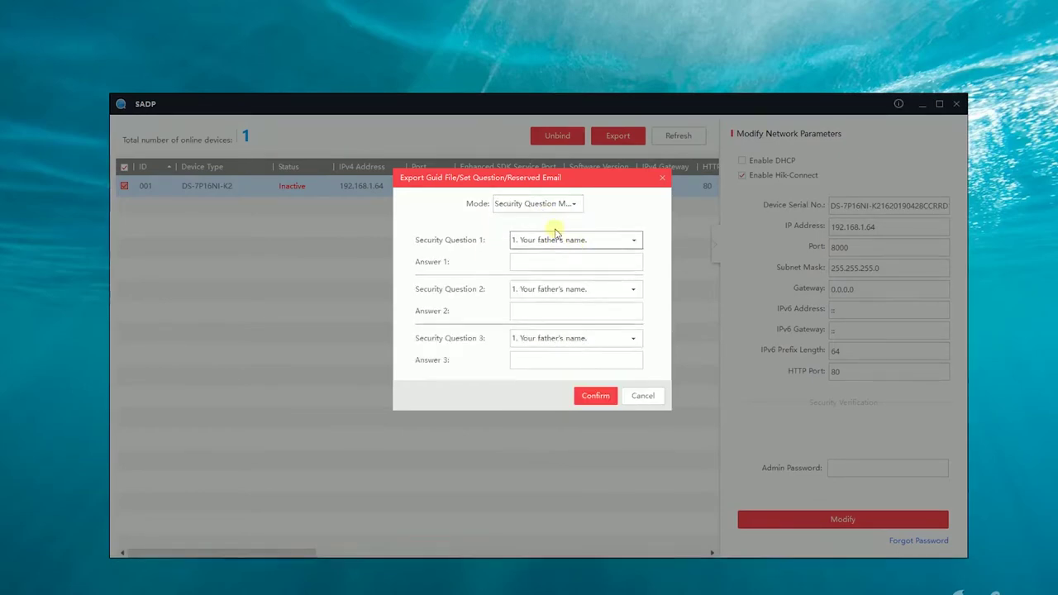
left_click(527, 207)
left_click(519, 222)
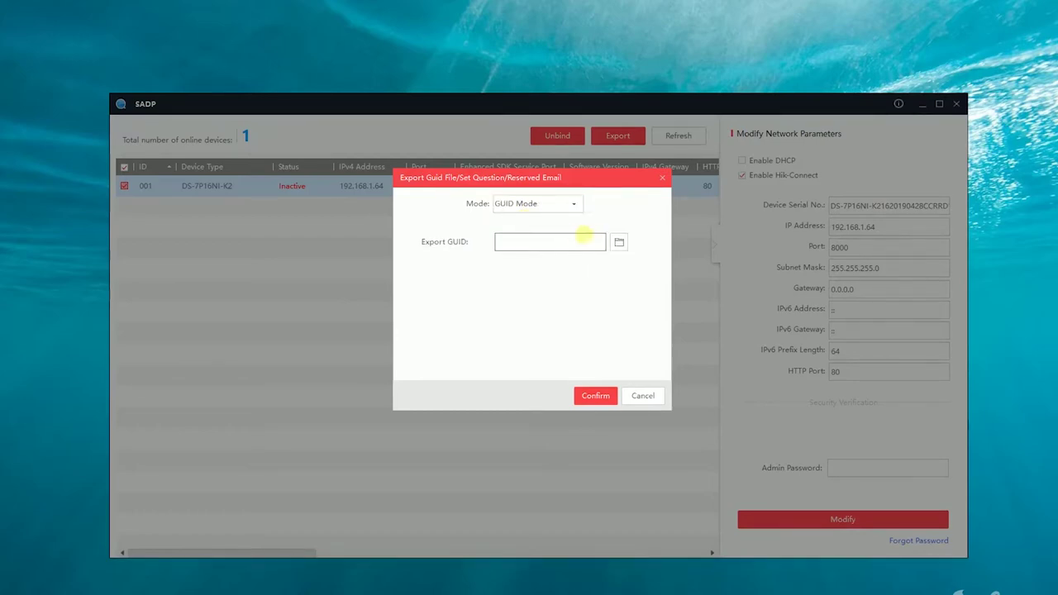
left_click(618, 241)
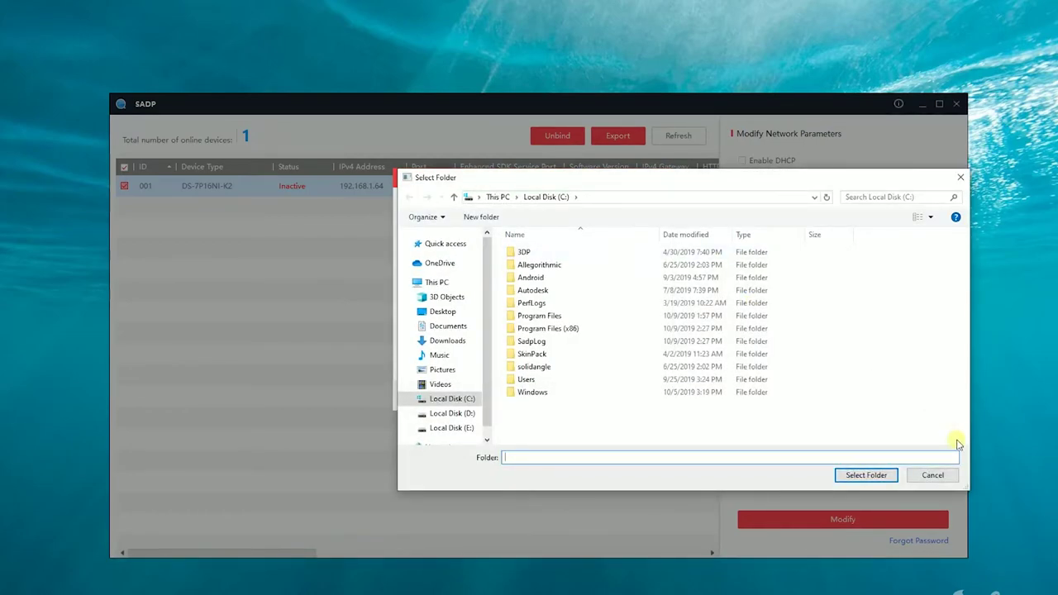
left_click(933, 475)
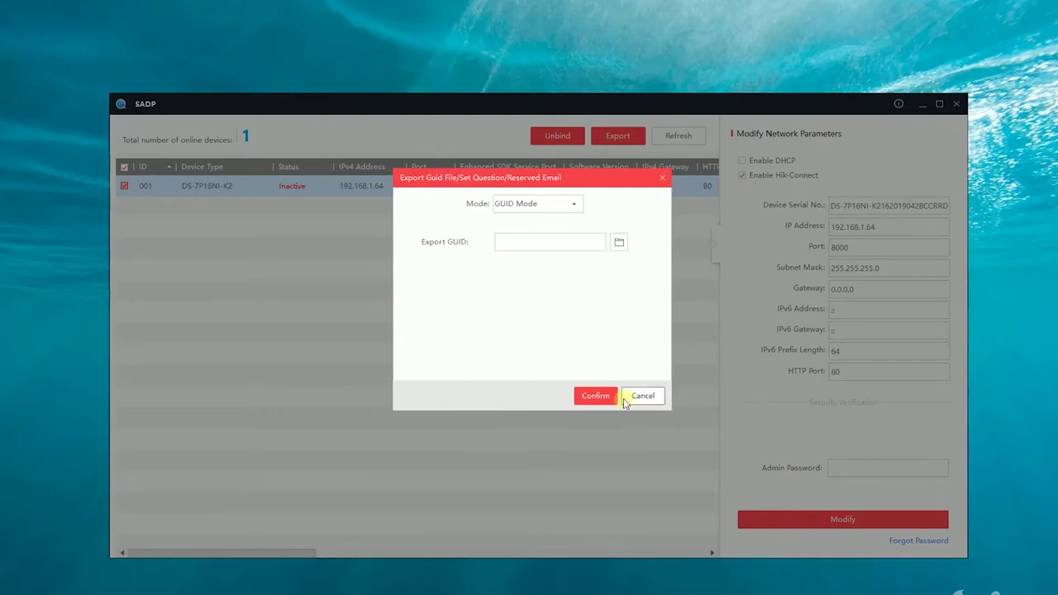
left_click(641, 398)
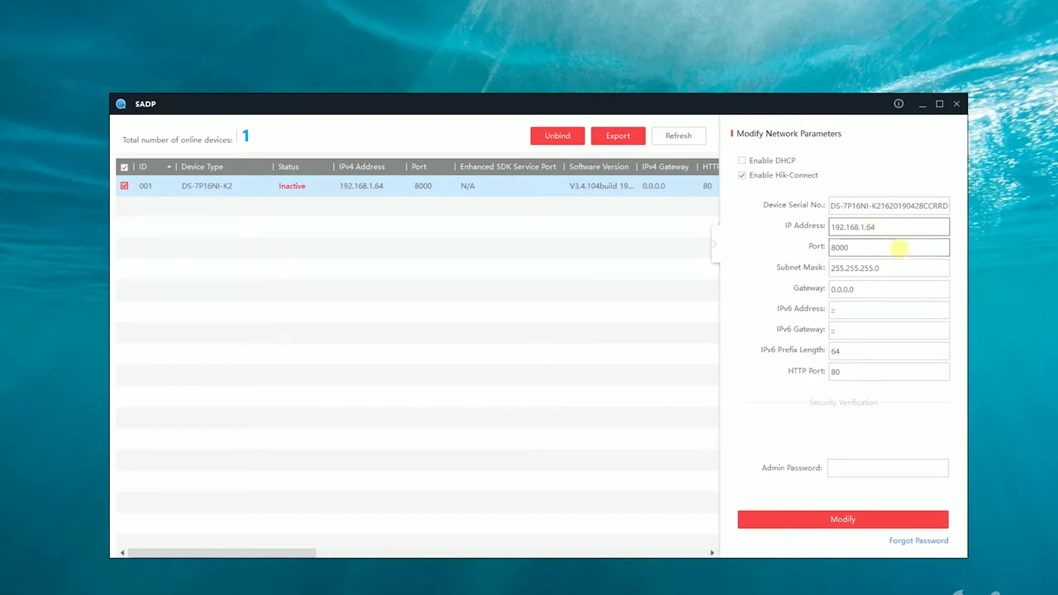
- Change the NVR's IPv4 address to 192.168.2.10
key("Left")
key("Left")
key("Left")
key("BackSpace")
type("2")
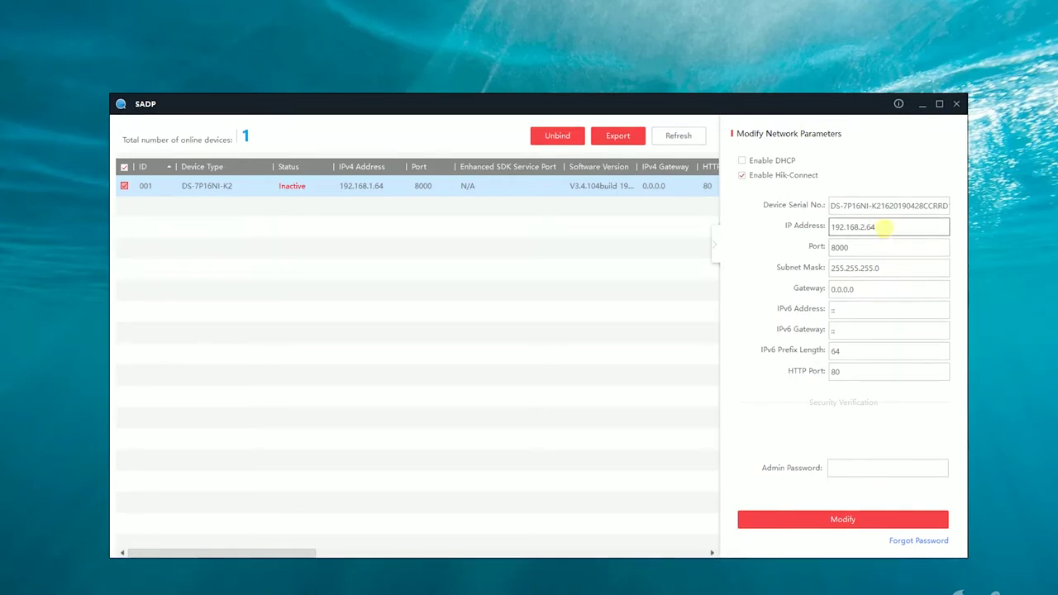
key("BackSpace")
type("10")
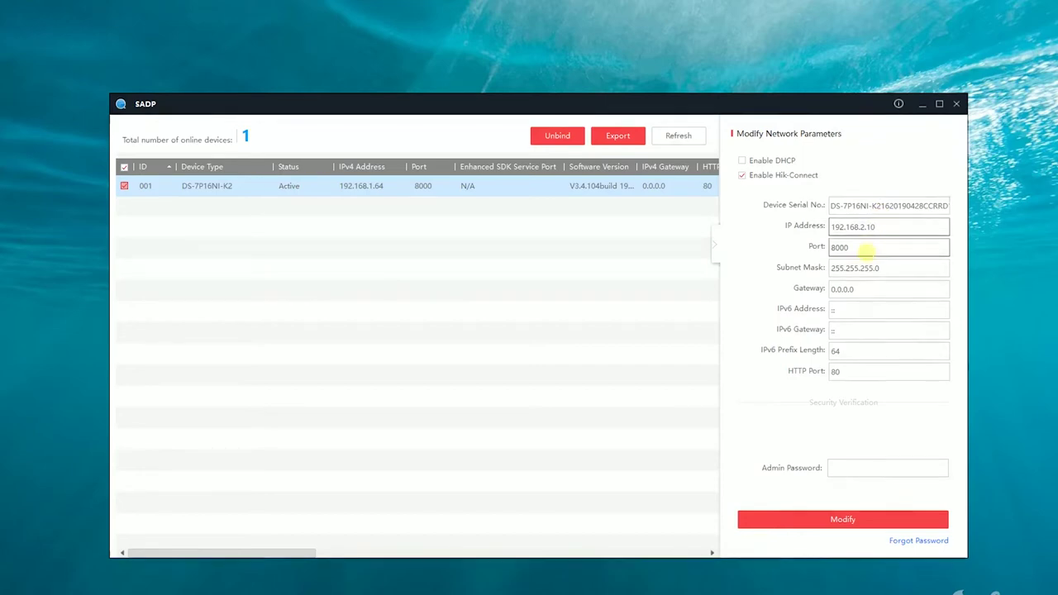
- Set the gateway to 192.168.2.1 and enter the admin password for authorisation
left_click(835, 289)
key("BackSpace")
type("192.")
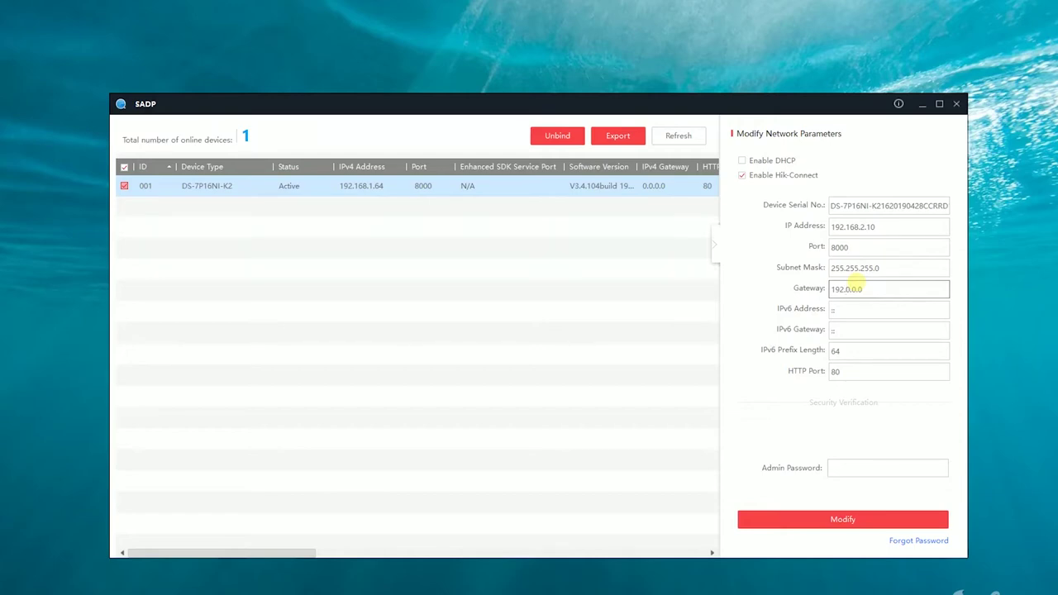
type("168.2.1")
left_click(869, 291)
left_click(889, 473)
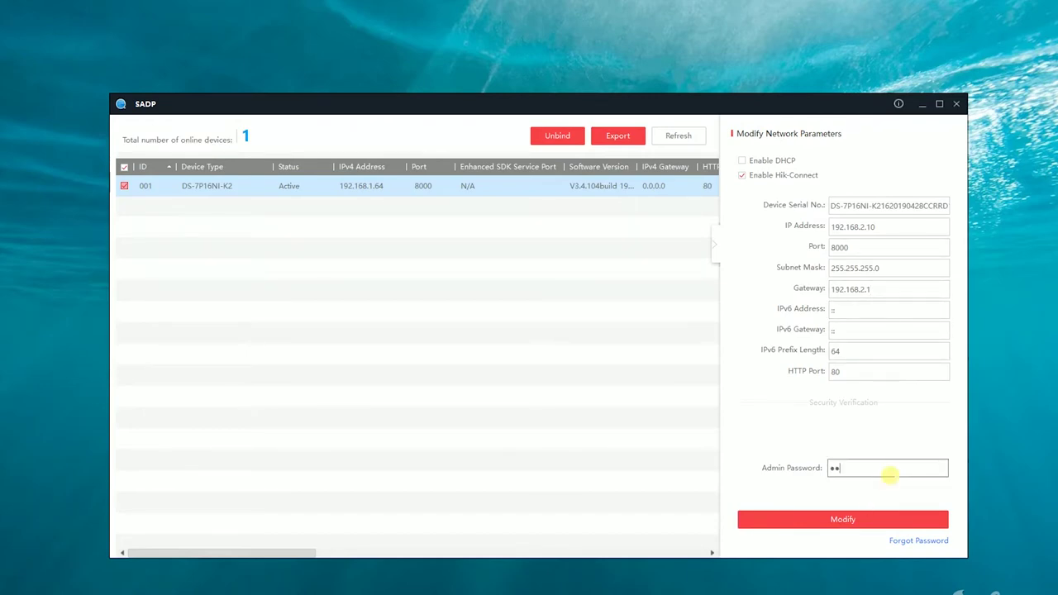
- Apply IP 192.168.2.10 and gateway 192.168.2.1 to the DS-7P16NI-K2 recorder
left_click(894, 518)
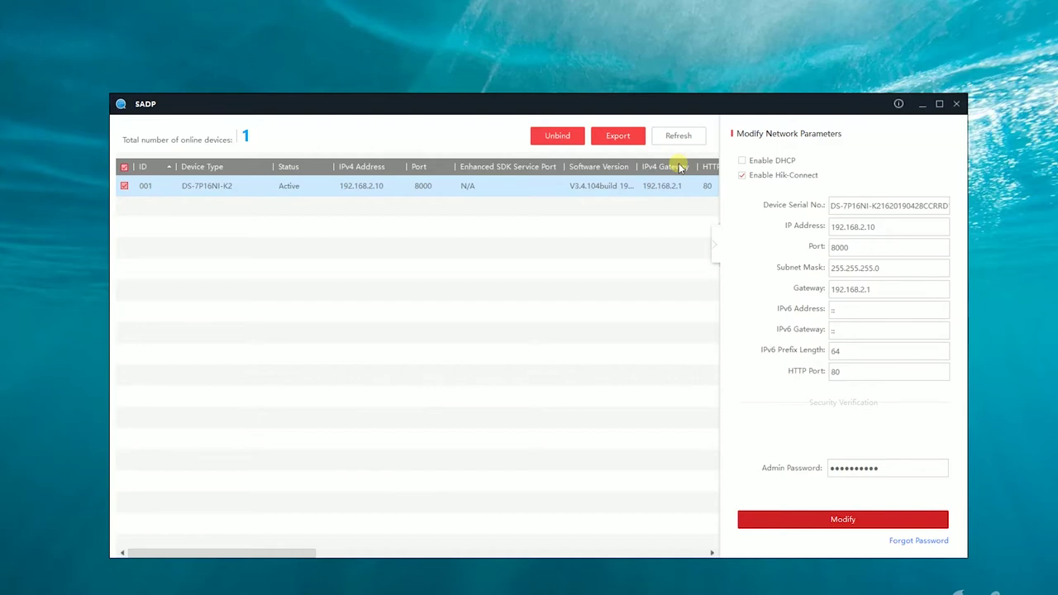
- Close the SADP tool and confirm the exit
left_click(956, 104)
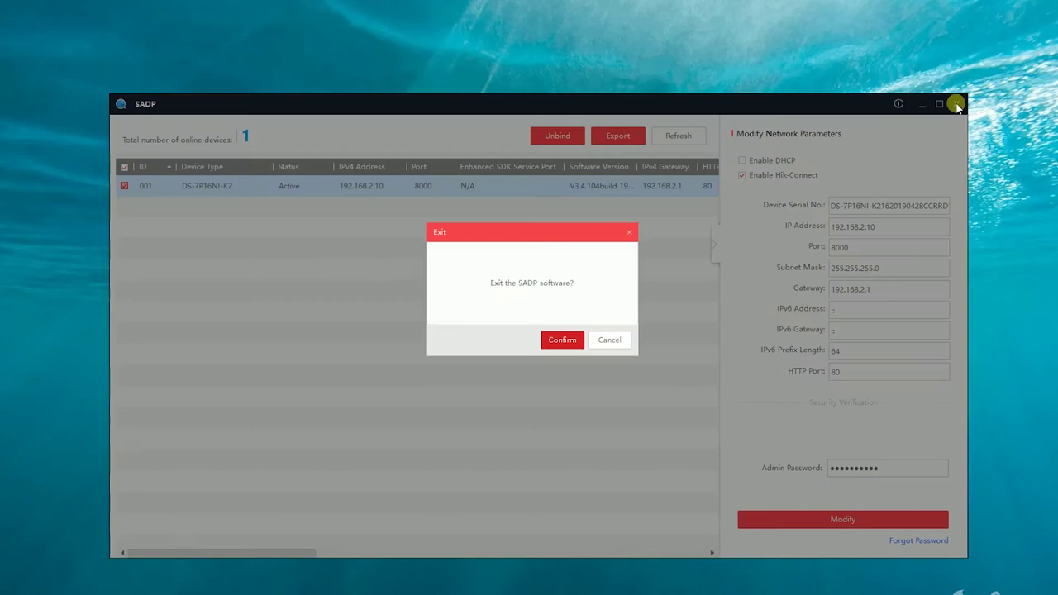
left_click(574, 339)
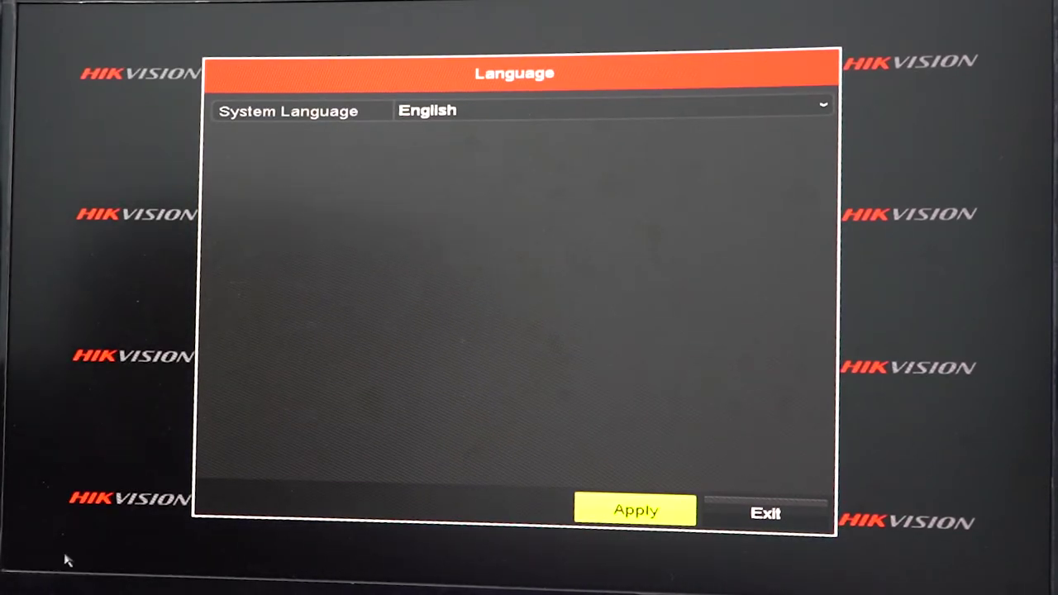
- Keep English as the system language, then enter the admin password on the on-screen keyboard
left_click(636, 513)
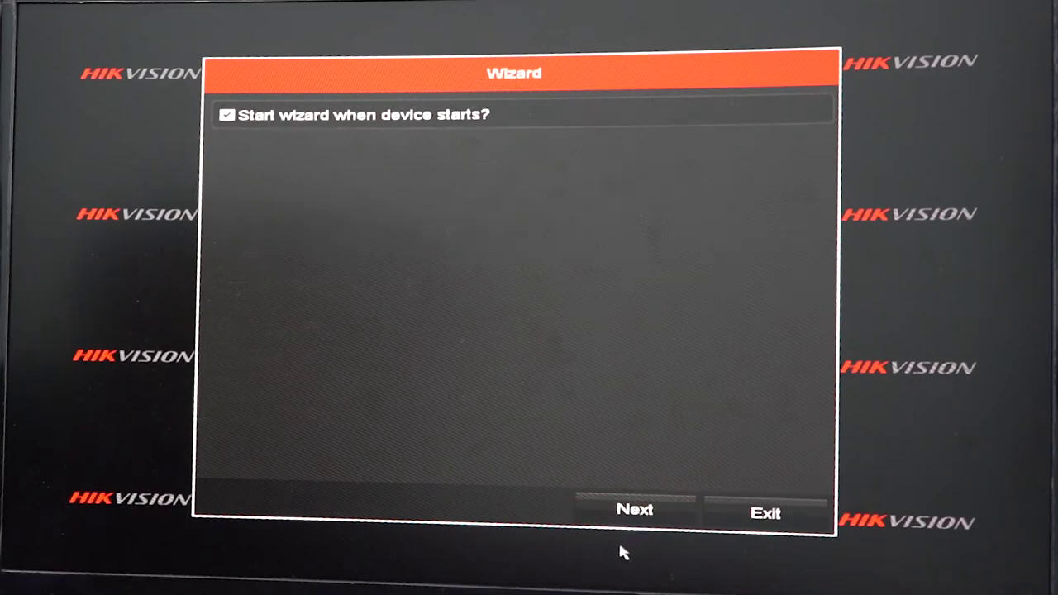
left_click(649, 506)
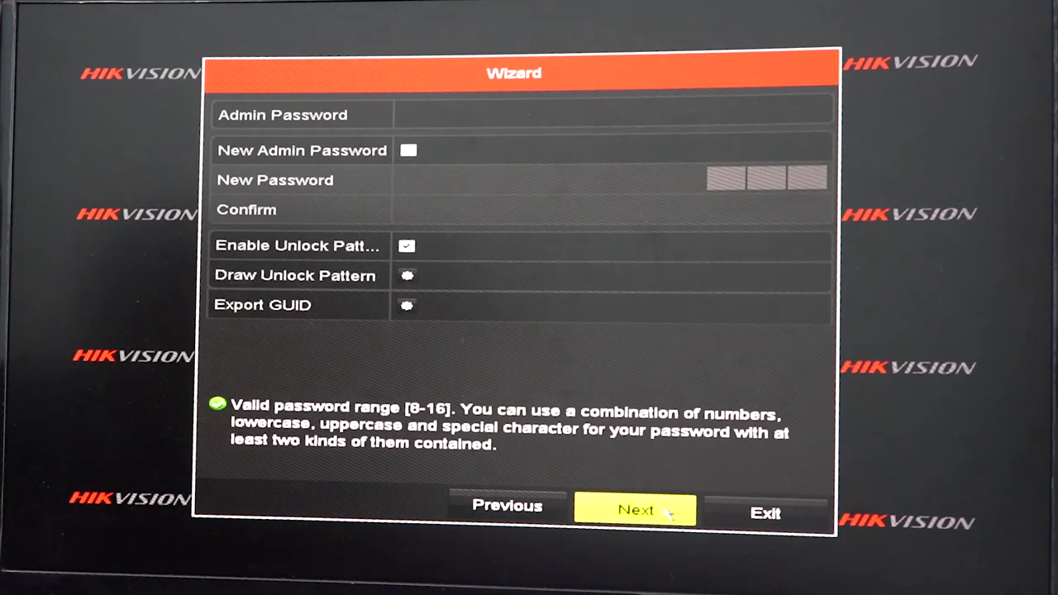
left_click(470, 116)
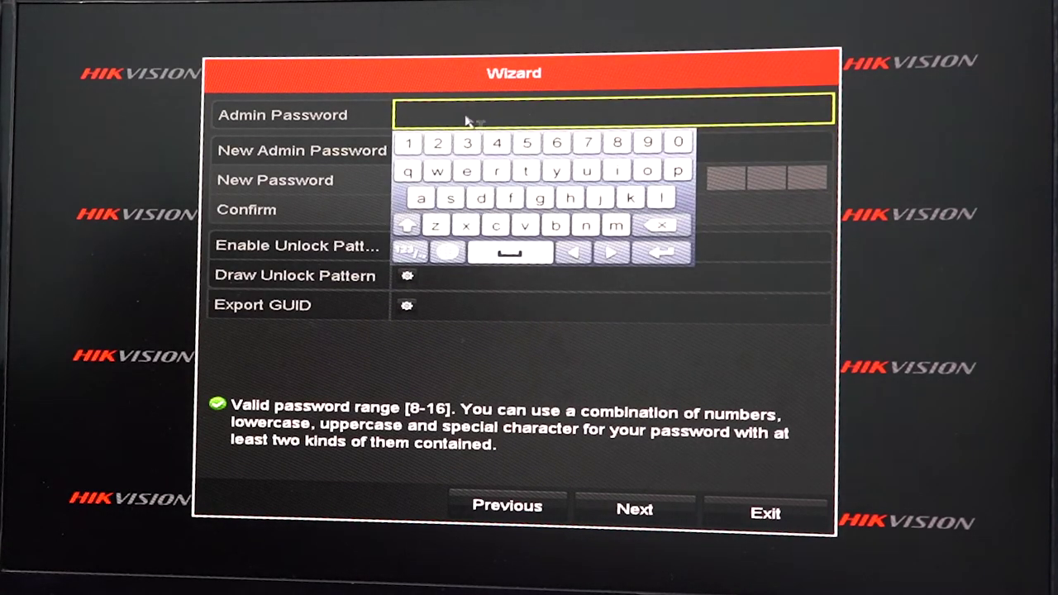
left_click(529, 226)
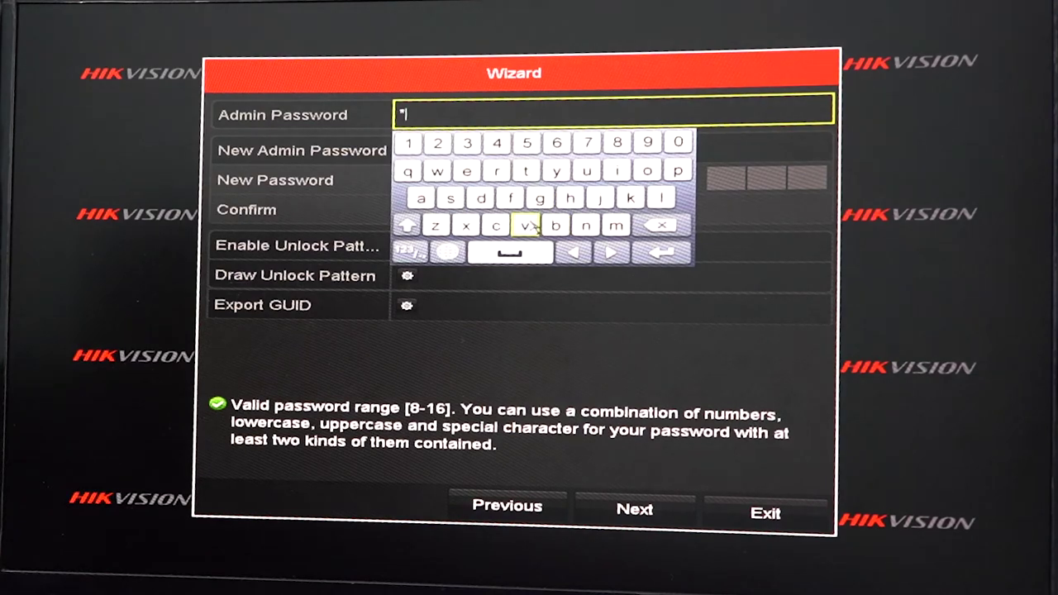
left_click(557, 173)
left_click(570, 200)
left_click(540, 198)
left_click(421, 199)
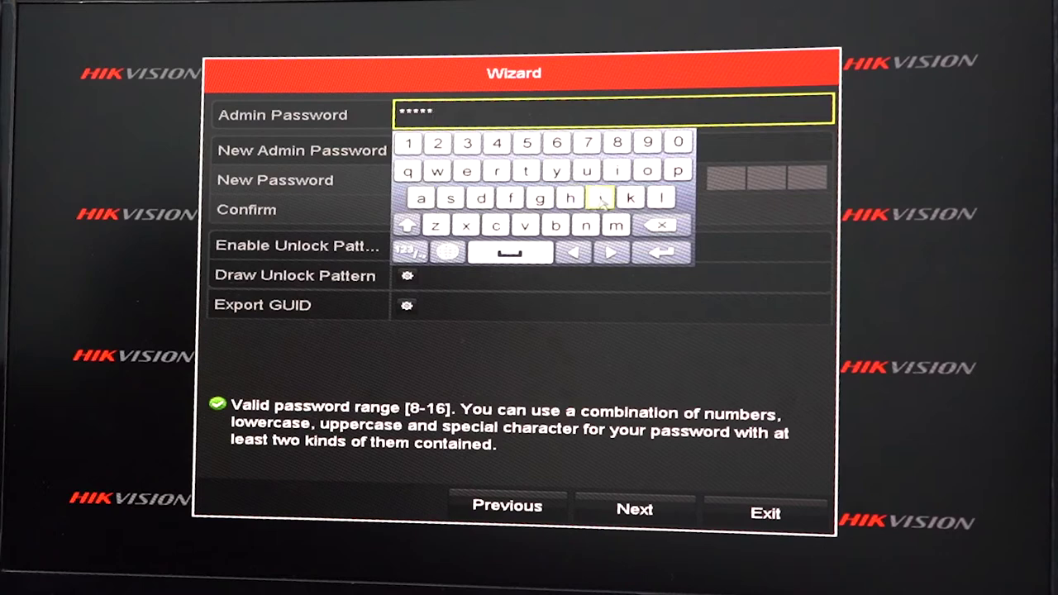
left_click(663, 199)
left_click(361, 183)
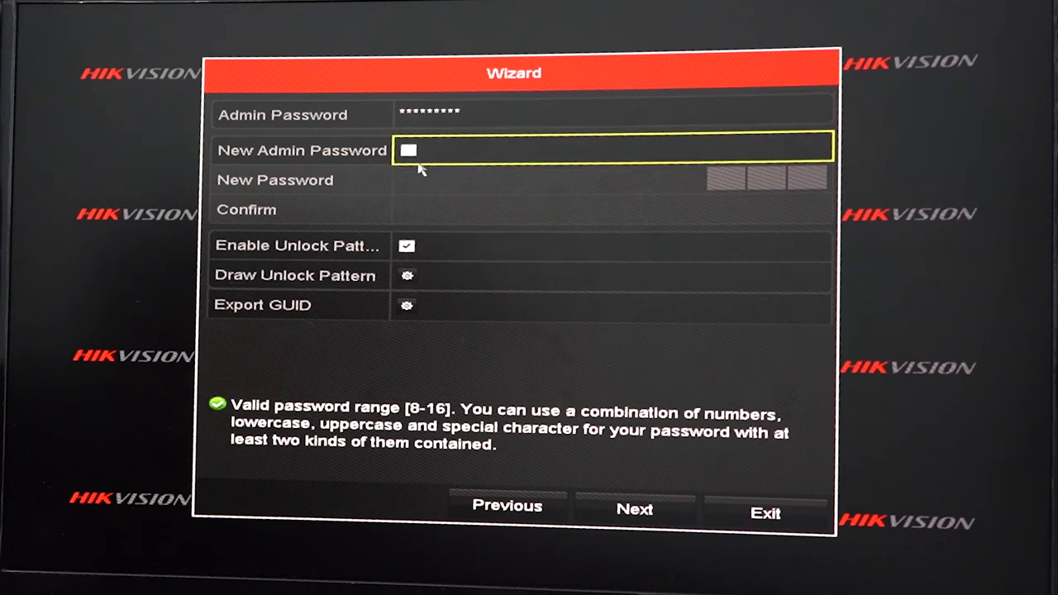
left_click(637, 500)
- Dismiss the incorrect-password warning, retype the admin password including digits, and proceed
left_click(519, 325)
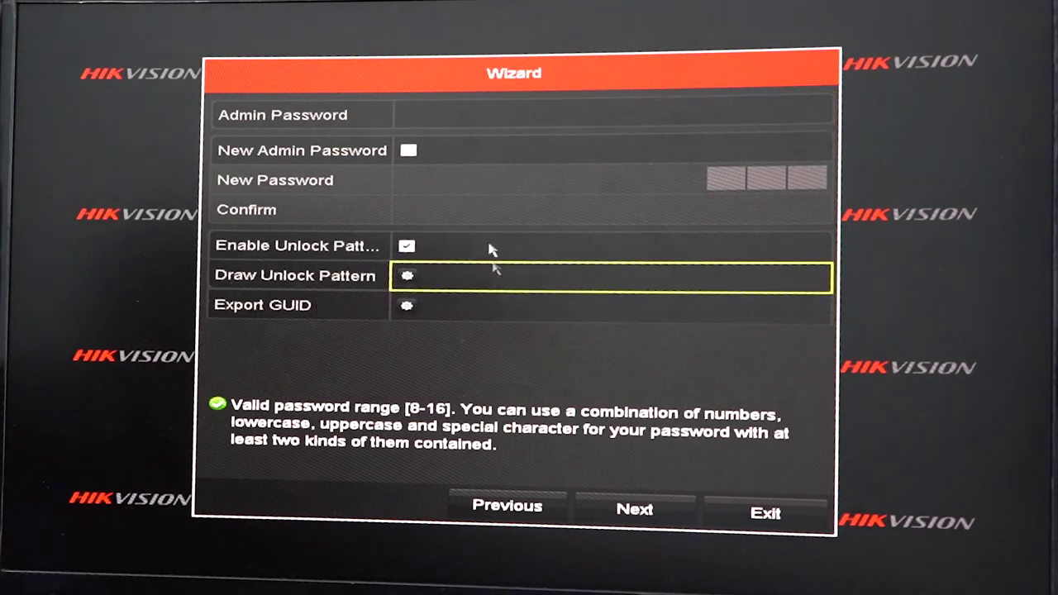
left_click(471, 116)
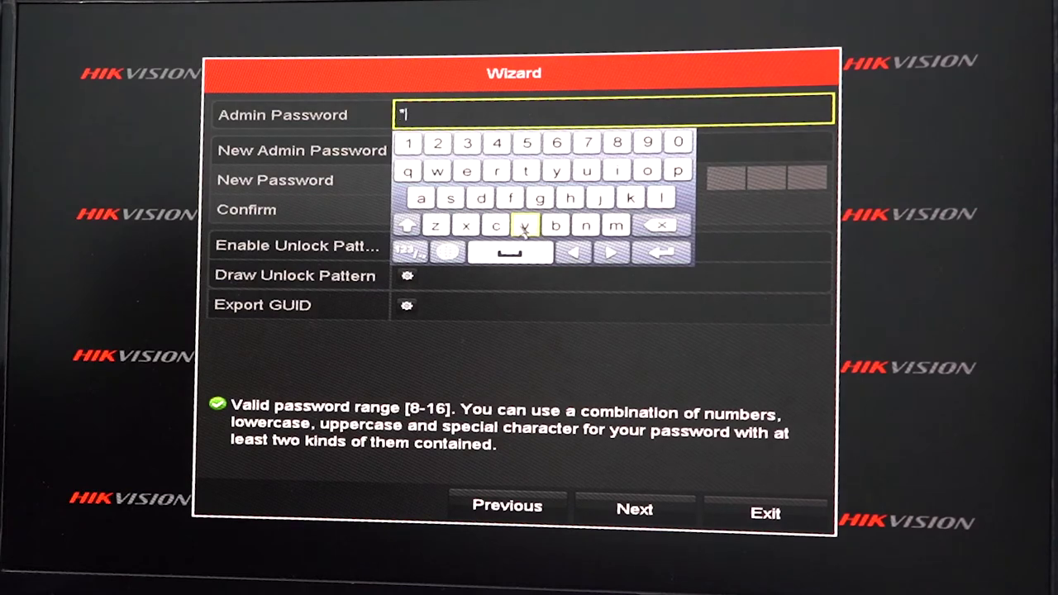
left_click(588, 173)
left_click(479, 201)
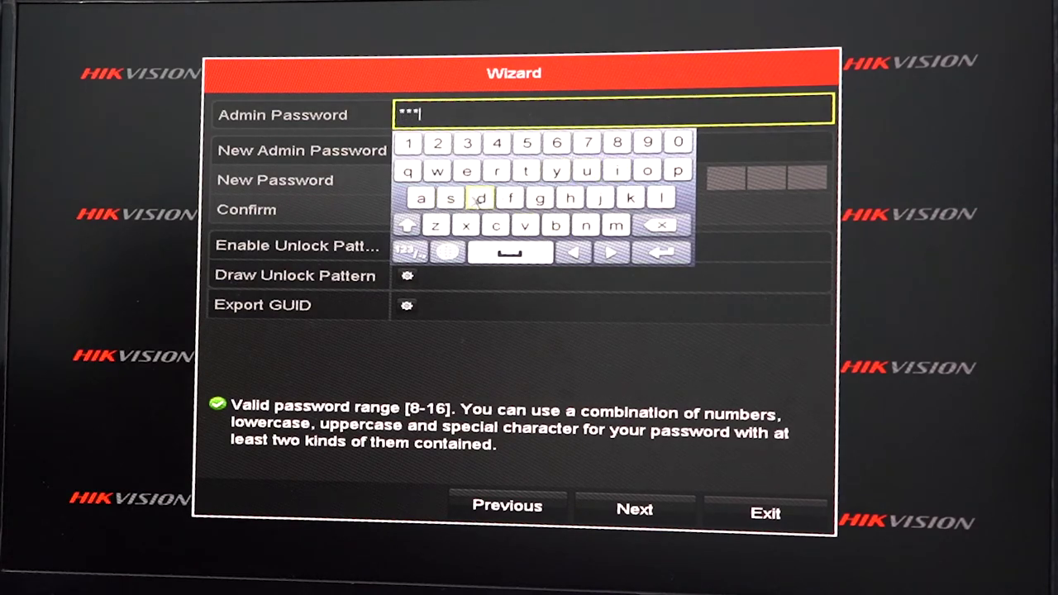
left_click(574, 209)
left_click(630, 199)
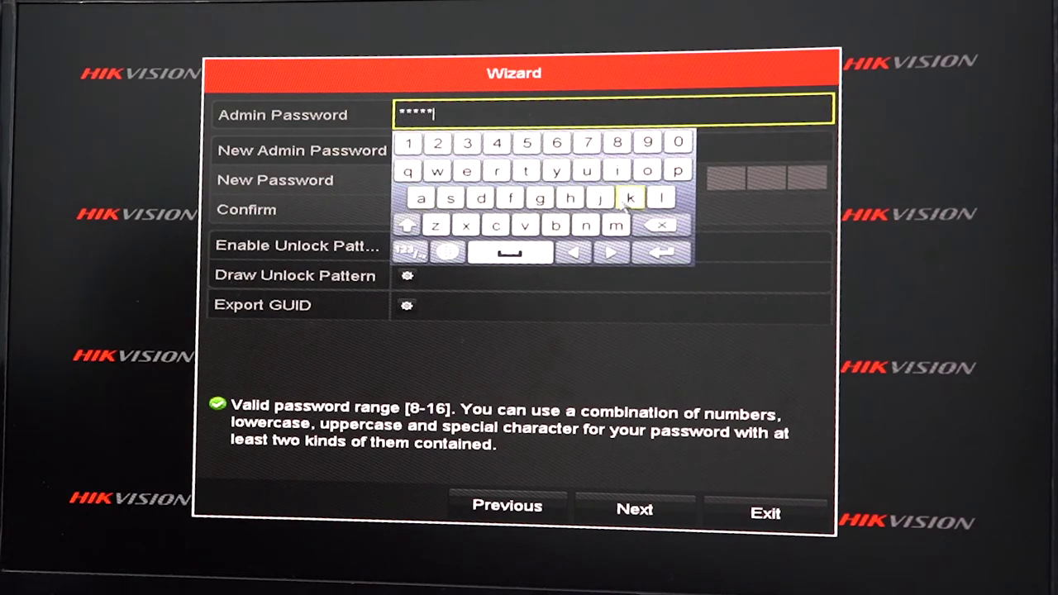
left_click(661, 199)
left_click(410, 251)
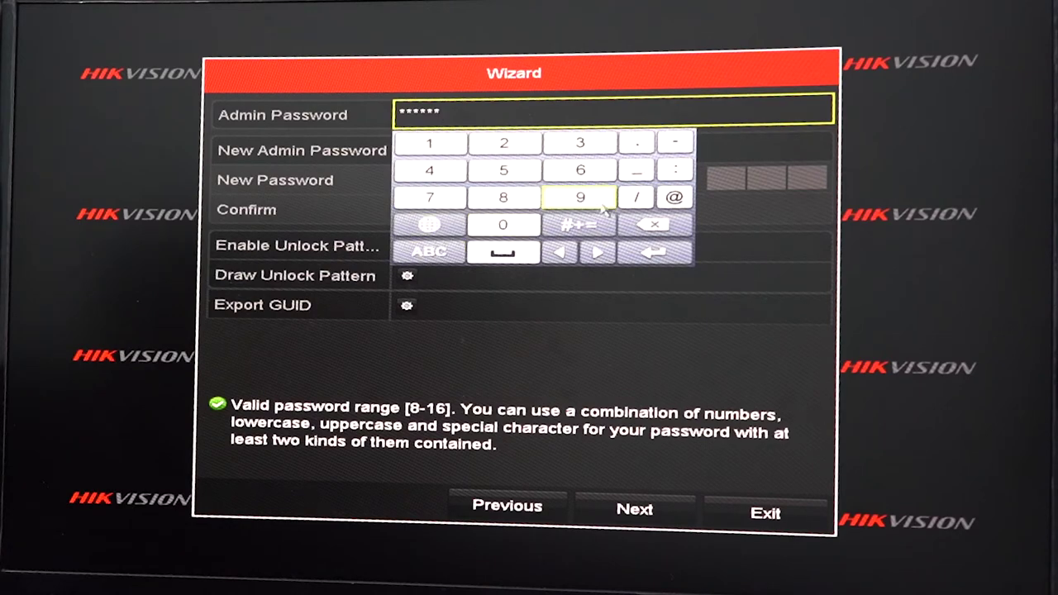
left_click(671, 198)
left_click(486, 145)
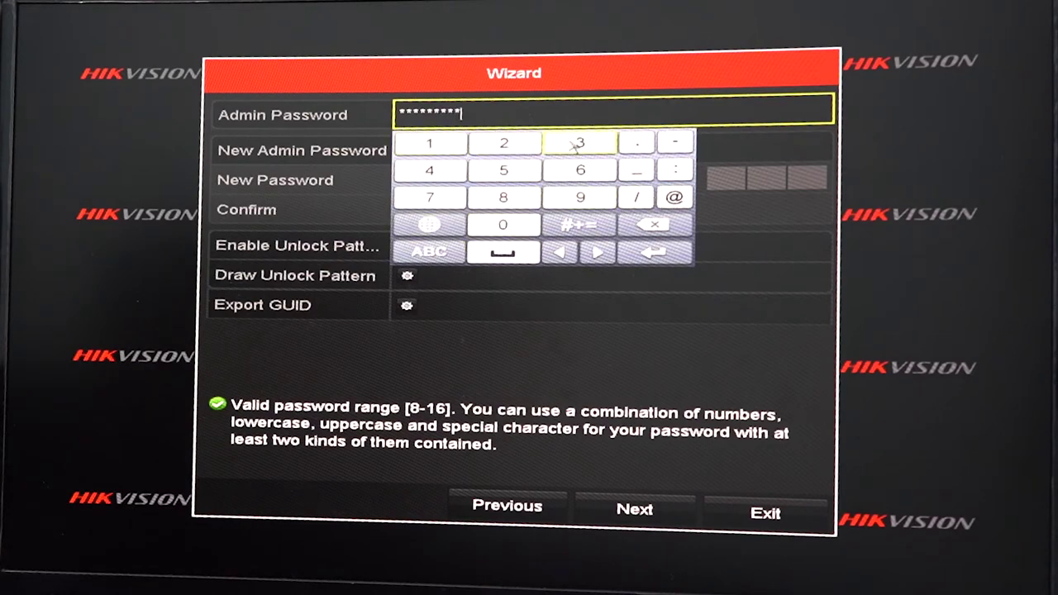
left_click(581, 143)
left_click(653, 252)
left_click(653, 496)
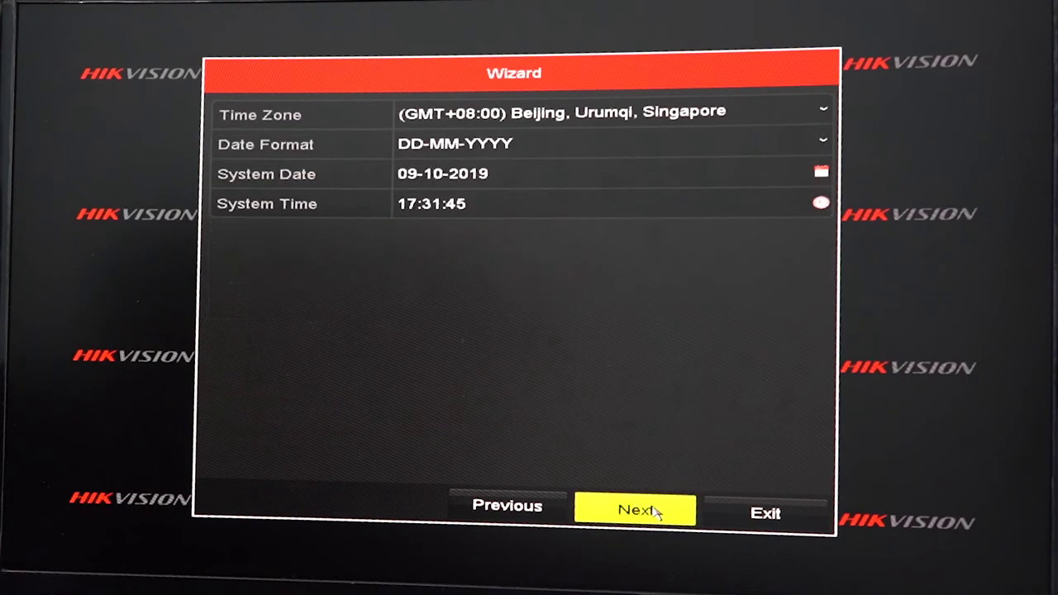
- Choose (GMT+05:30) Madras, Bombay, New Delhi as the wizard's time zone
left_click(572, 218)
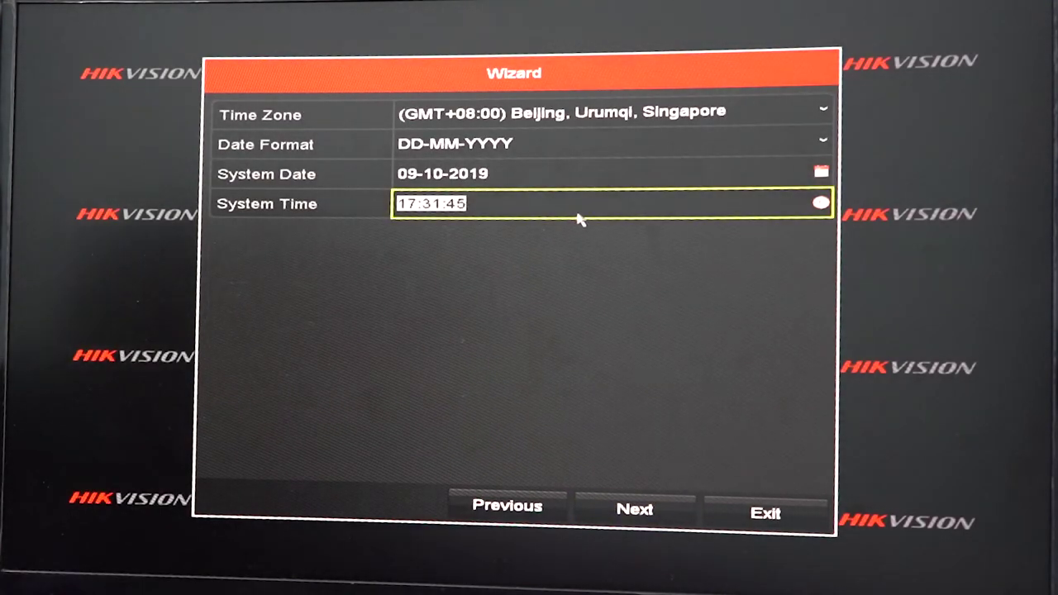
left_click(604, 120)
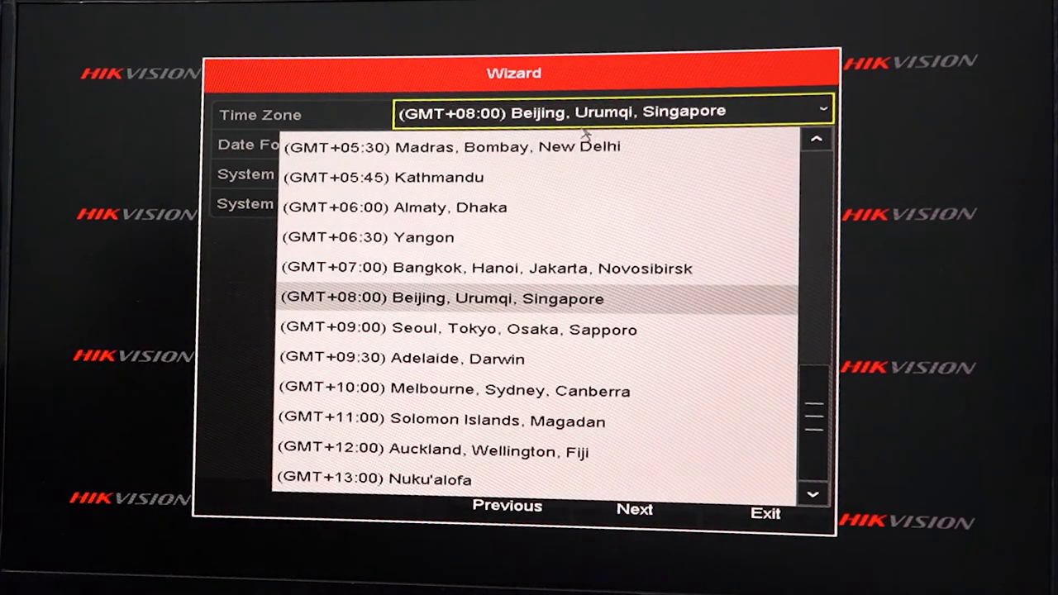
left_click(571, 147)
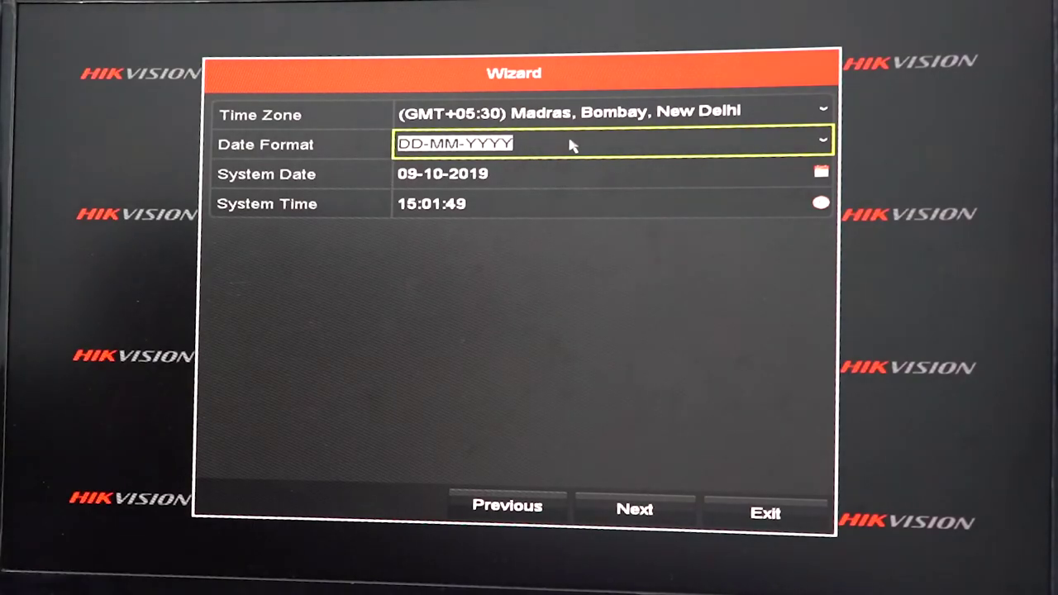